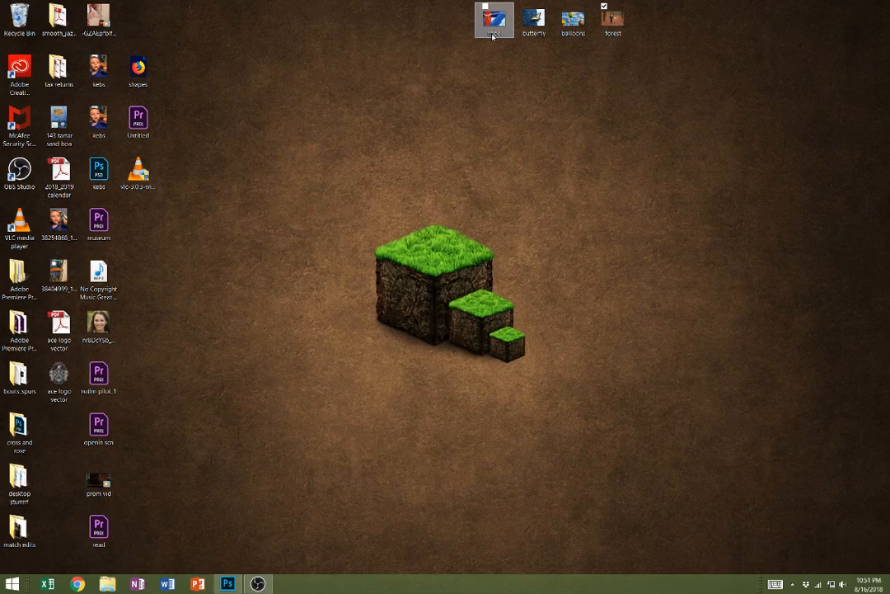
Browse the rope, butterfly, balloons and forest pictures from the desktop full-size in the photo viewer
double_click(492, 33)
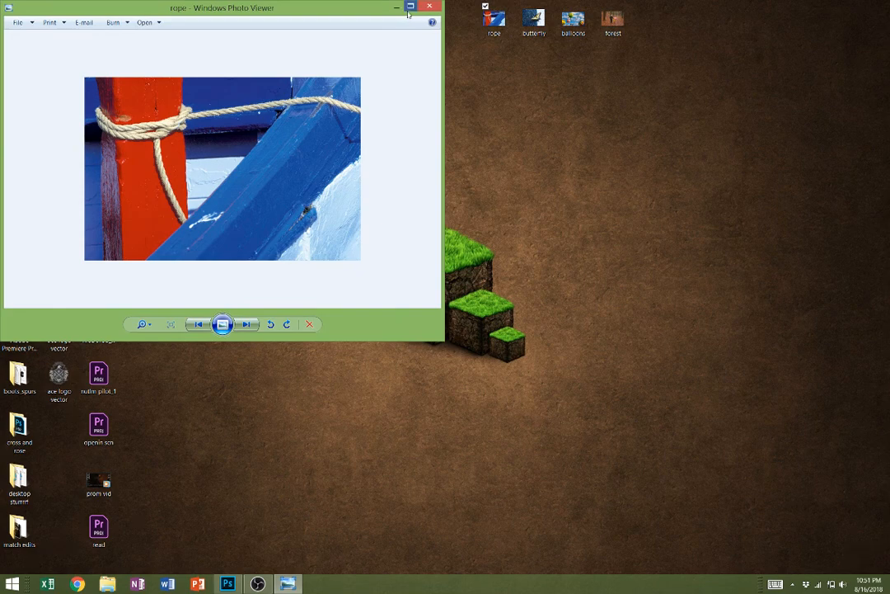
click(409, 8)
key(Right)
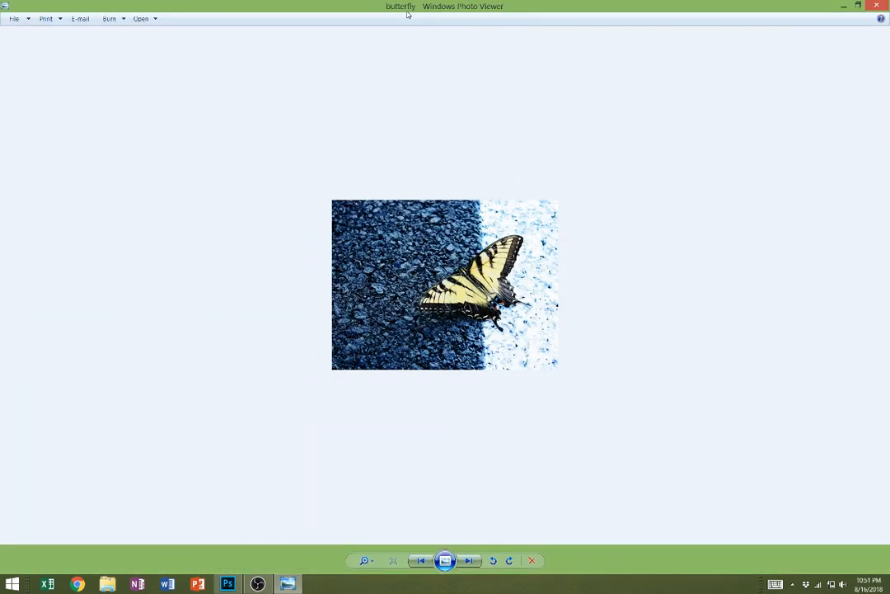
key(Right)
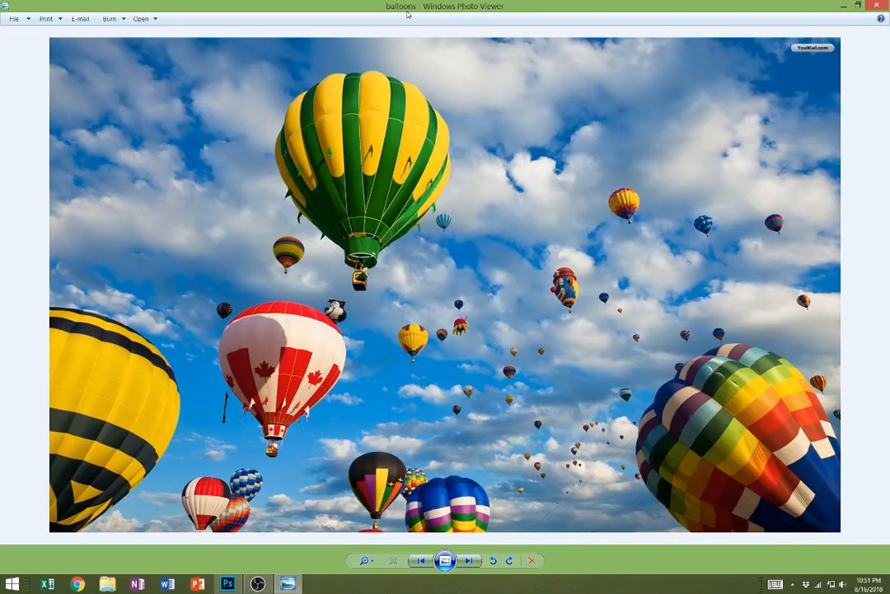
key(Right)
key(Left)
key(Left)
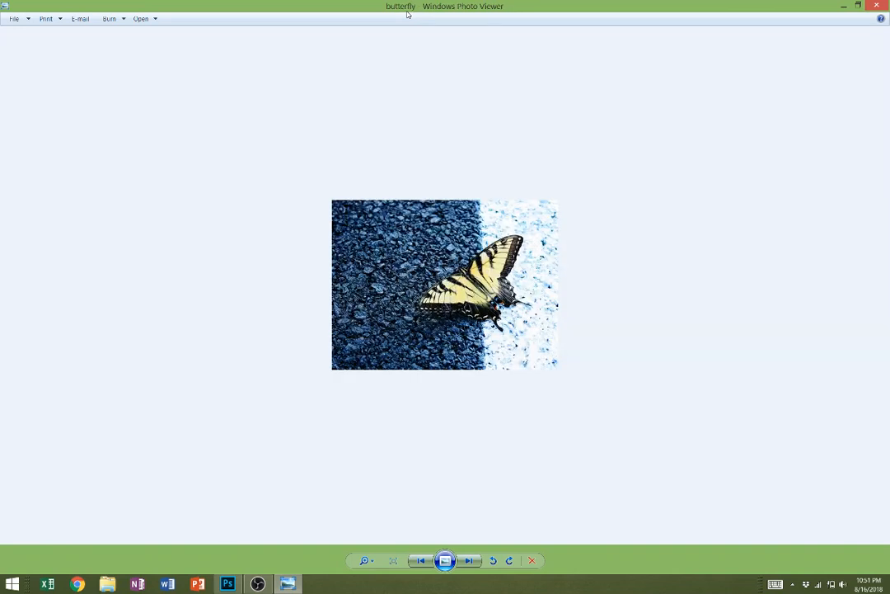
key(Left)
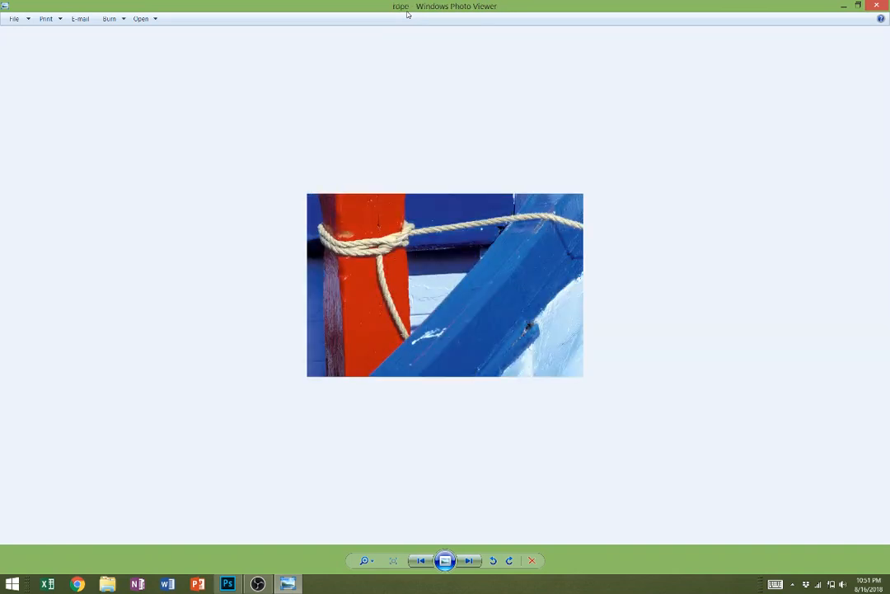
key(Right)
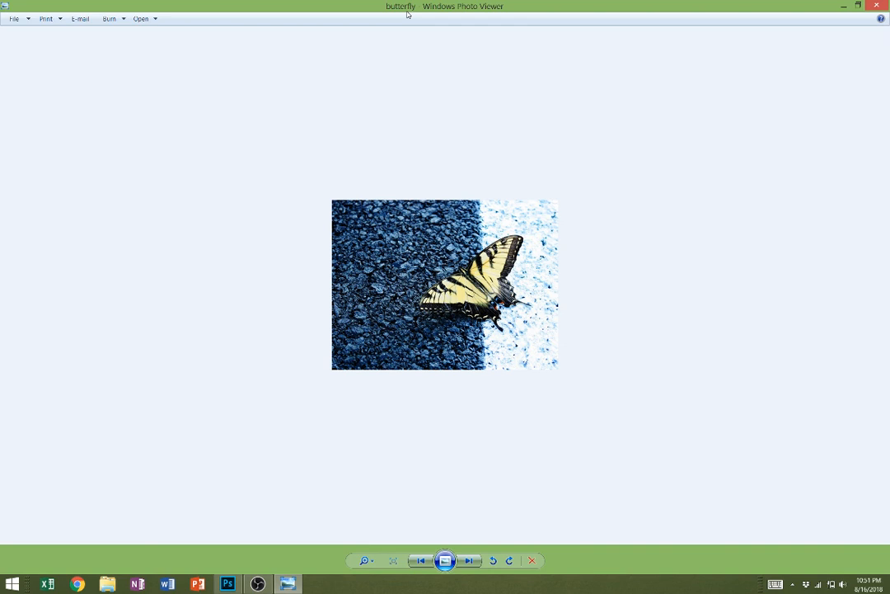
key(Right)
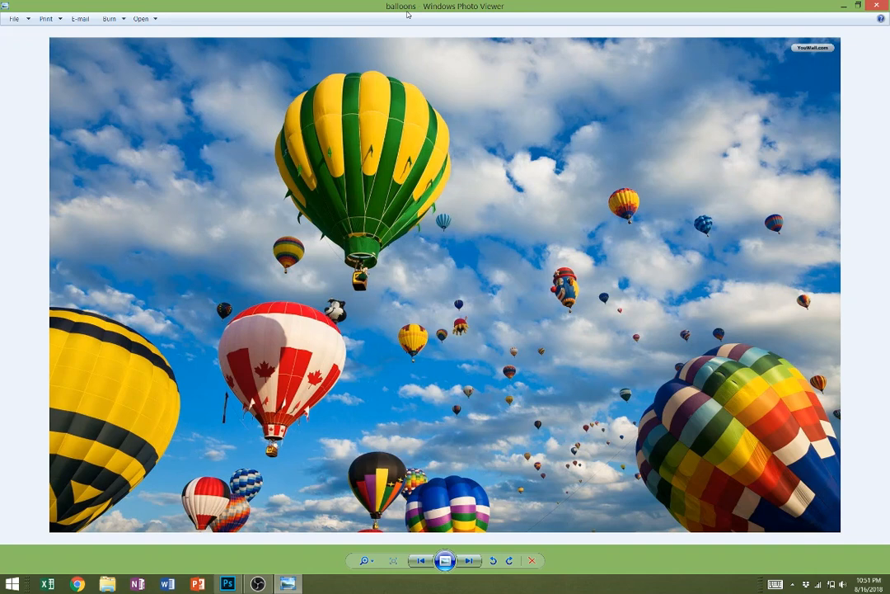
click(879, 5)
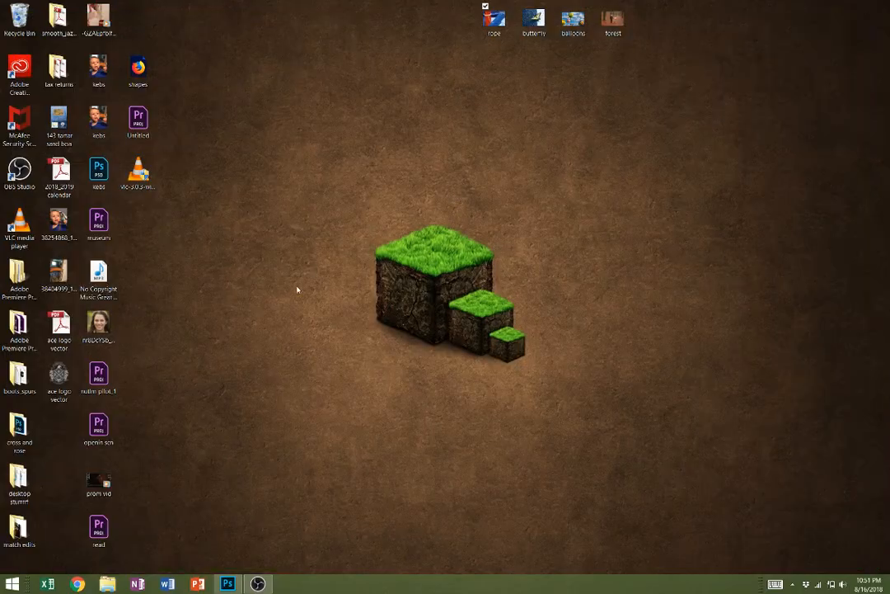
Switch to Photoshop and look over the available workspace presets without changing the workspace
click(226, 585)
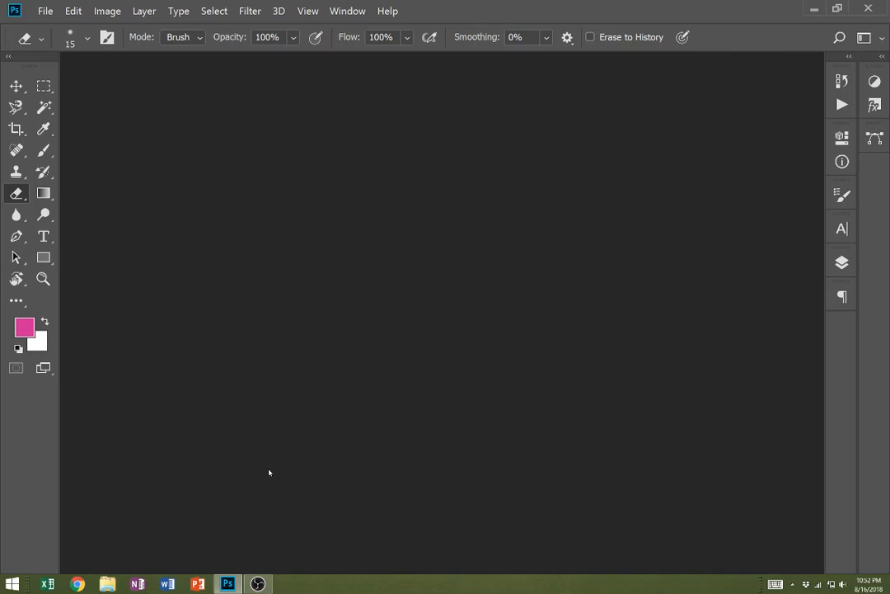
click(348, 11)
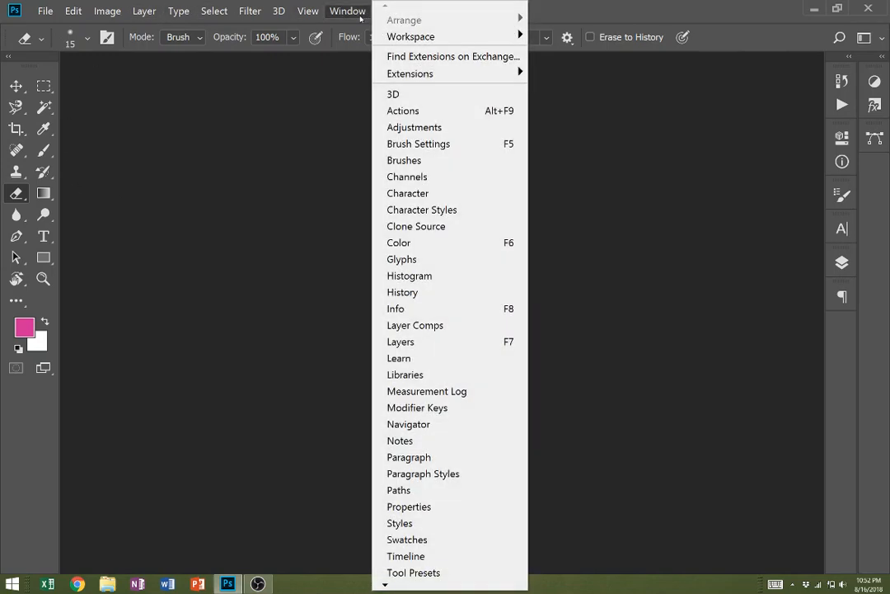
mouse_move(351, 29)
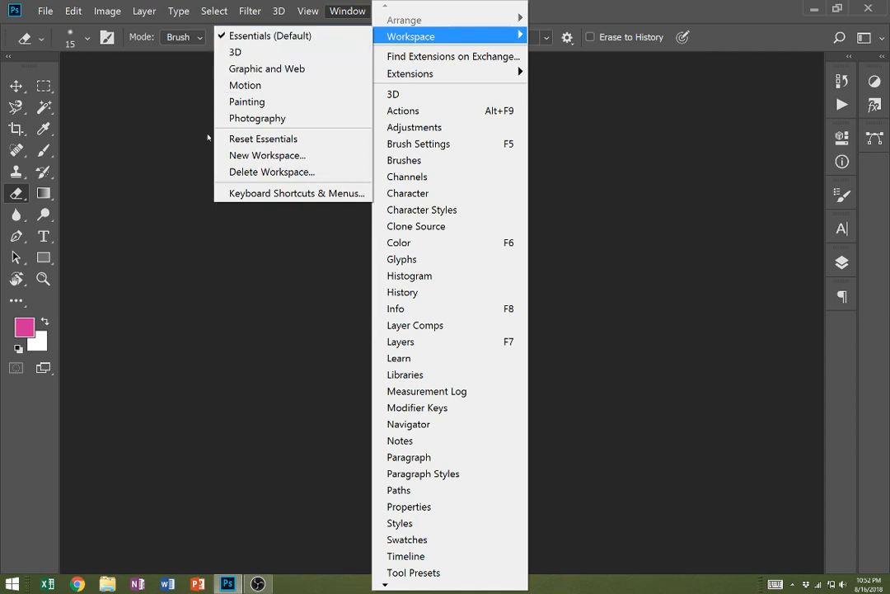
click(157, 161)
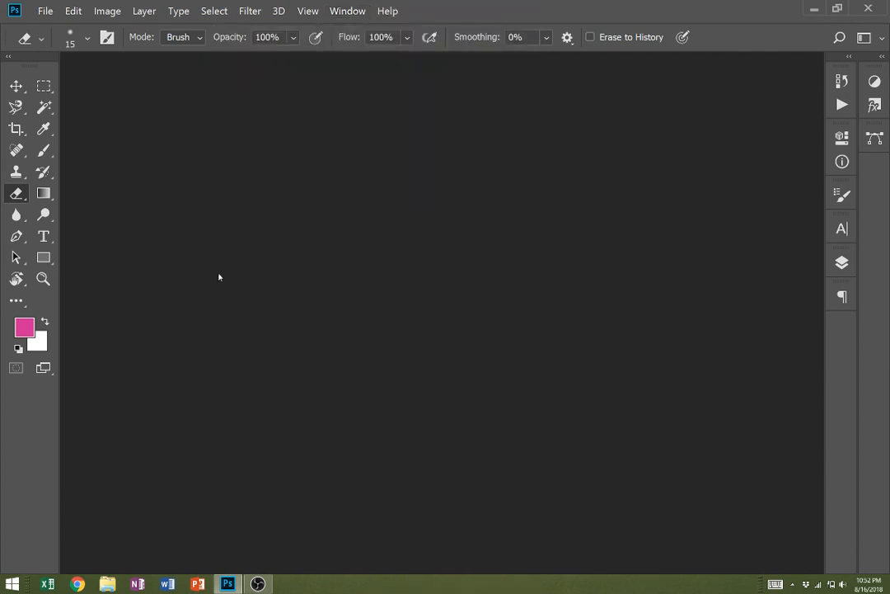
Find the butterfly picture in File Explorer's Desktop folder and bring it into Photoshop as its own document
click(107, 584)
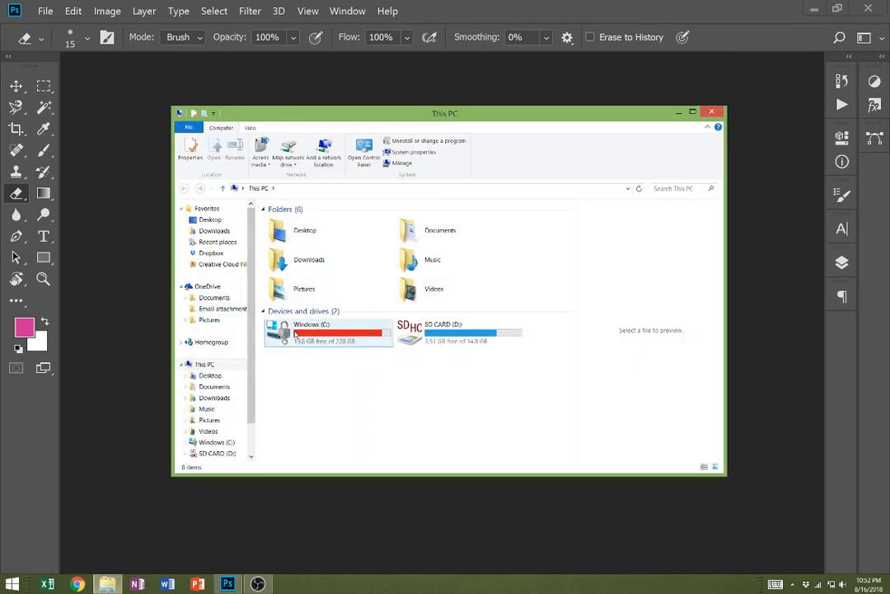
double_click(299, 239)
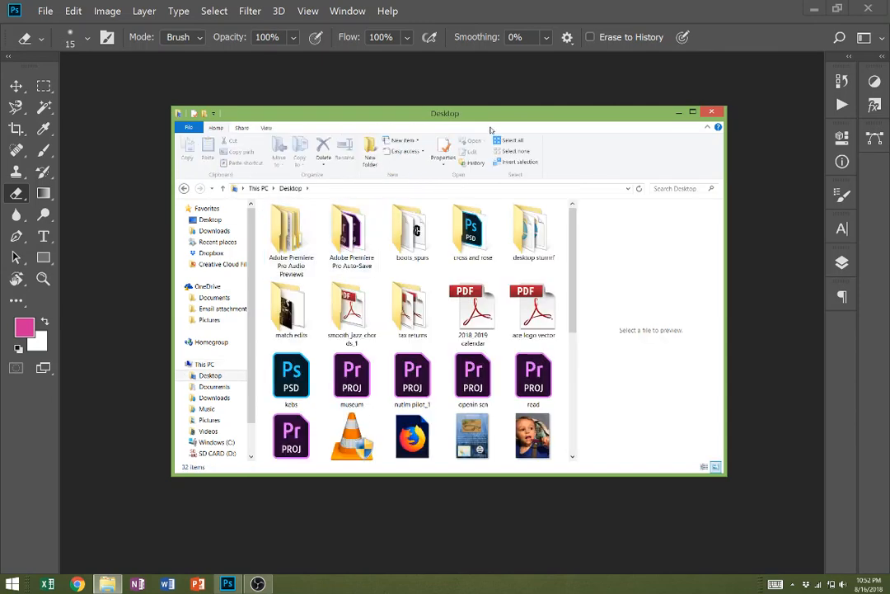
scroll(416, 305, down, 3)
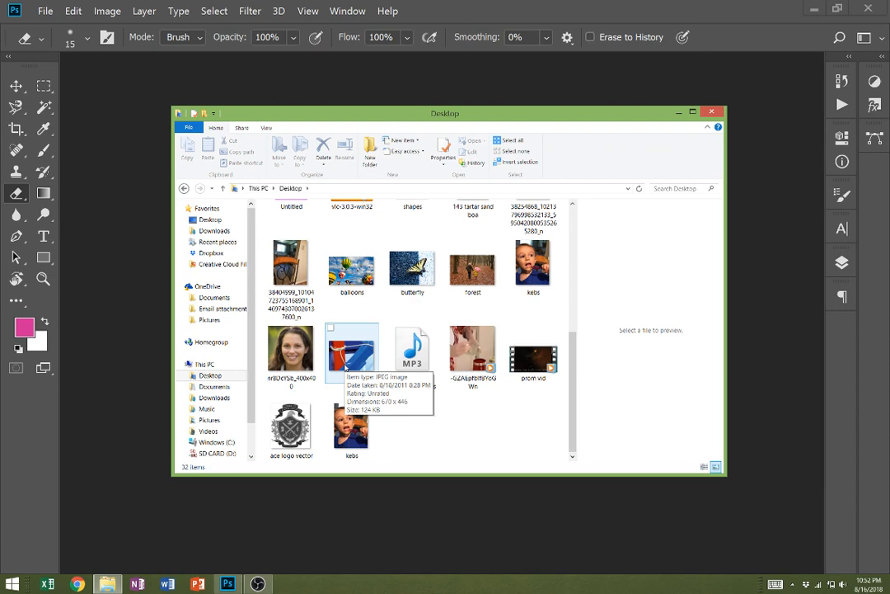
double_click(409, 281)
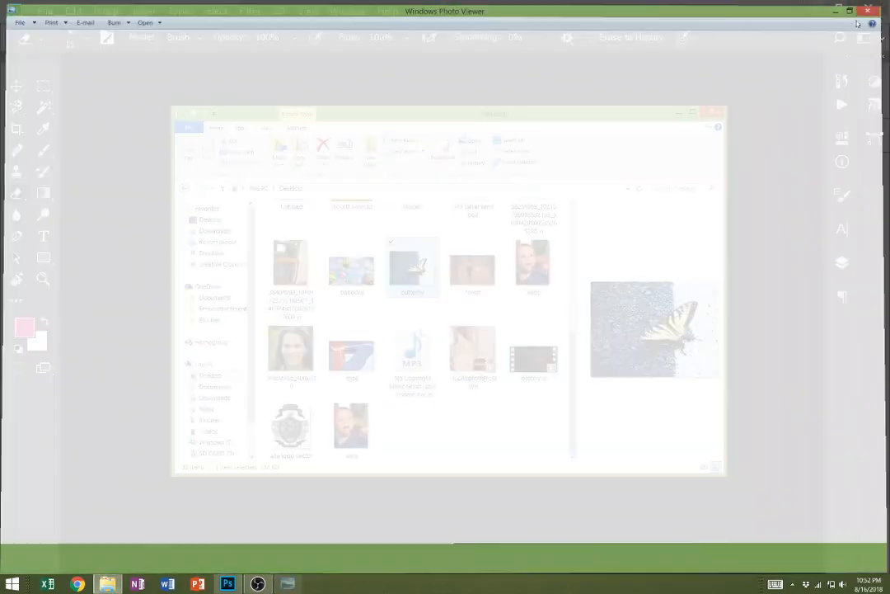
click(877, 6)
drag(412, 264, 131, 244)
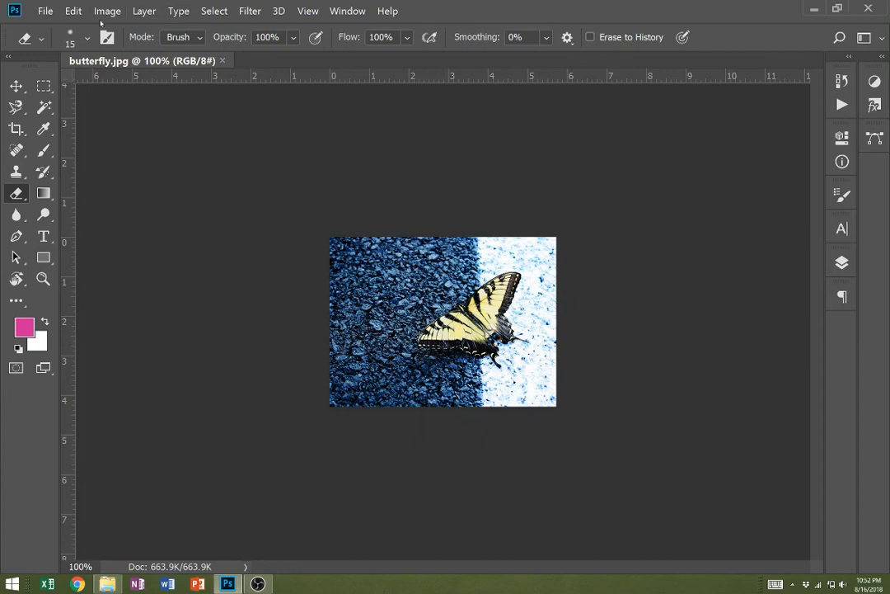
Open the rope picture from the Desktop folder as a second document
click(46, 11)
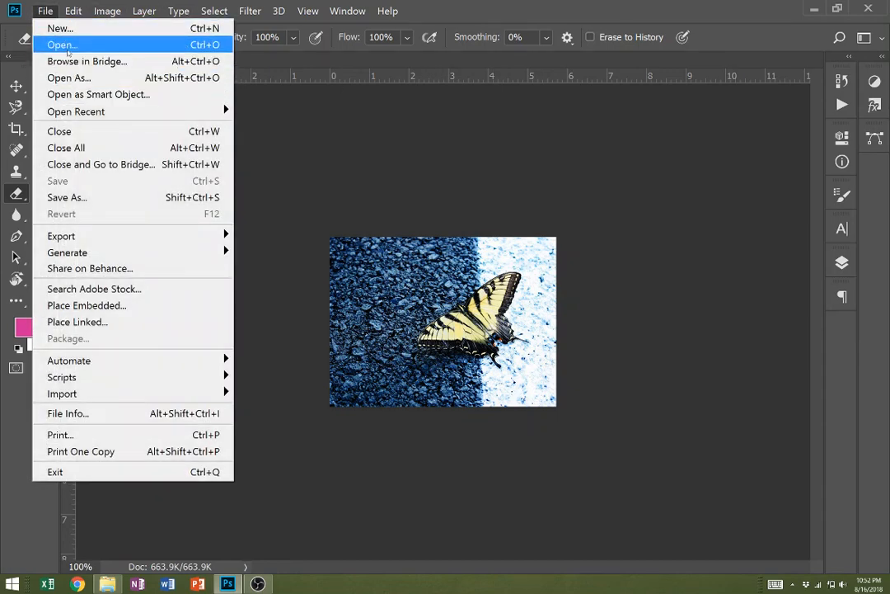
click(67, 44)
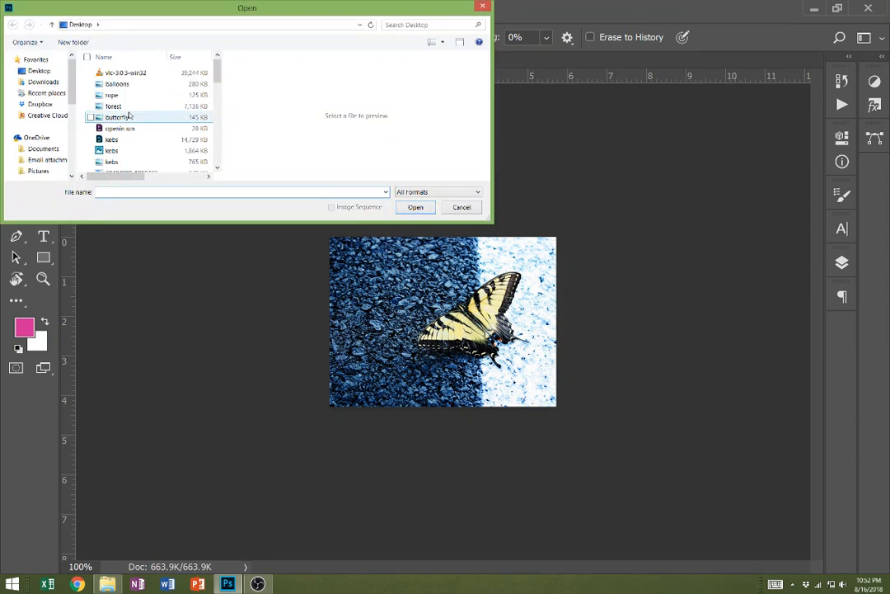
double_click(129, 96)
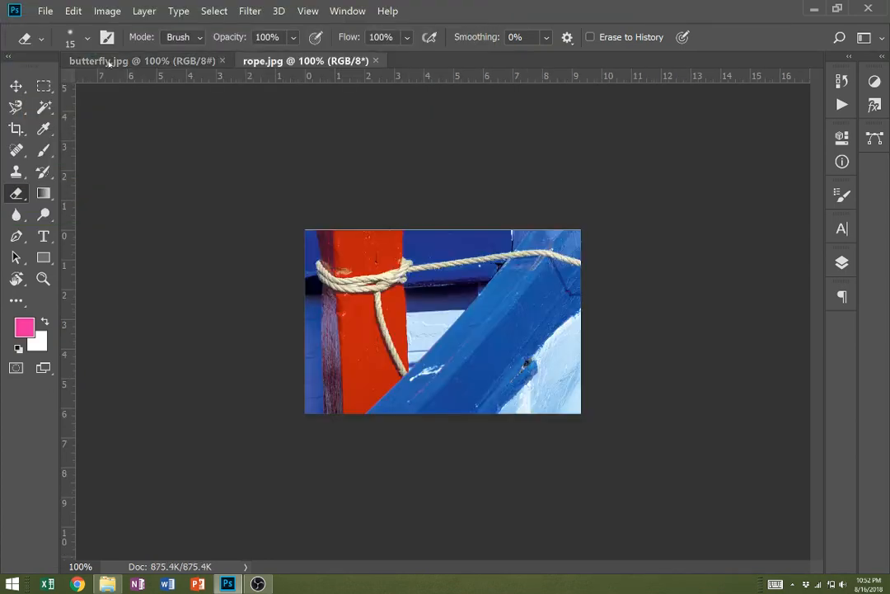
Open the forest and butterfly pictures from the Desktop folder together in a single file selection
click(47, 10)
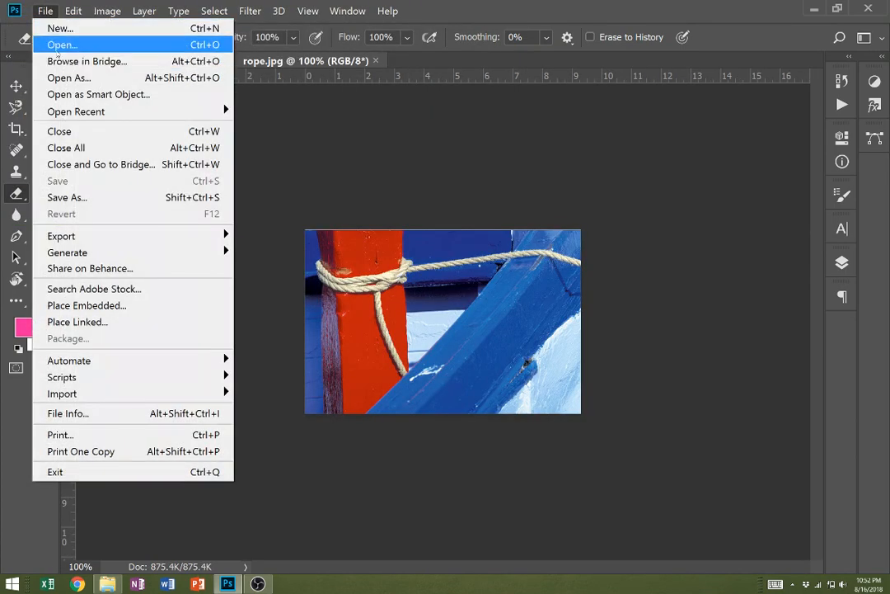
click(59, 46)
click(151, 106)
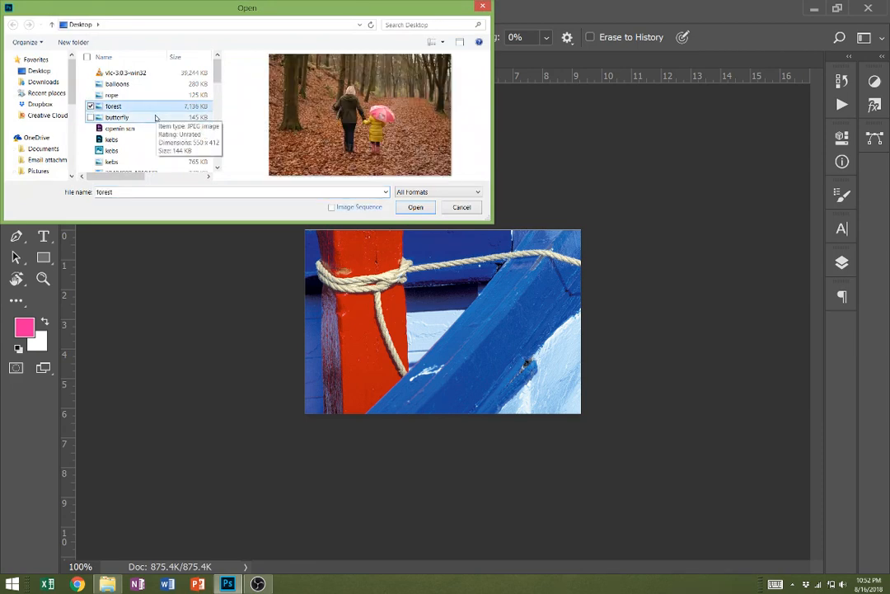
ctrl+click(146, 116)
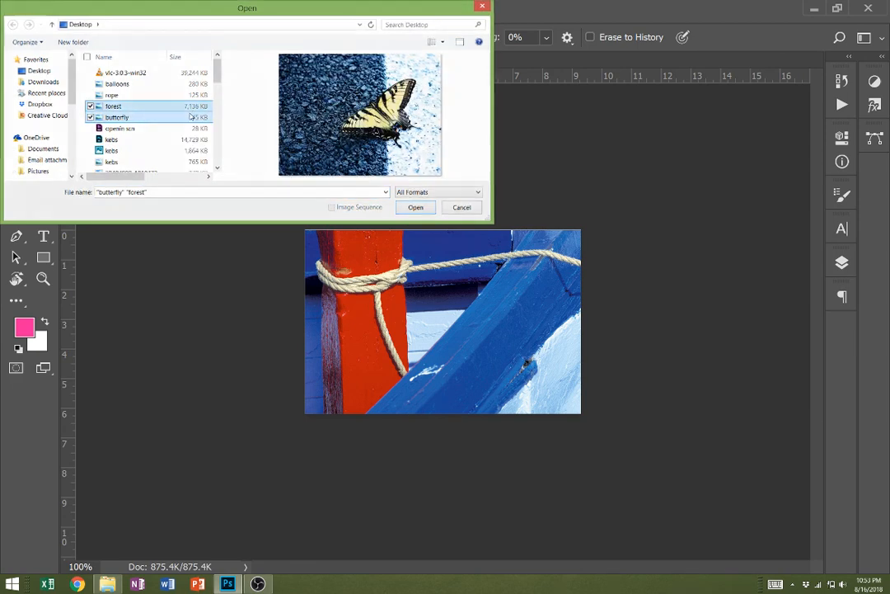
key(Return)
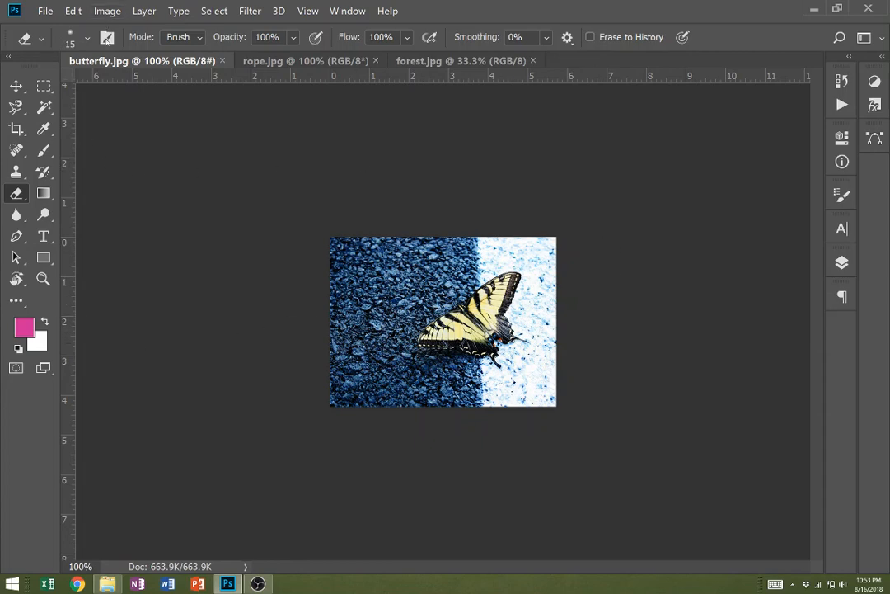
click(109, 12)
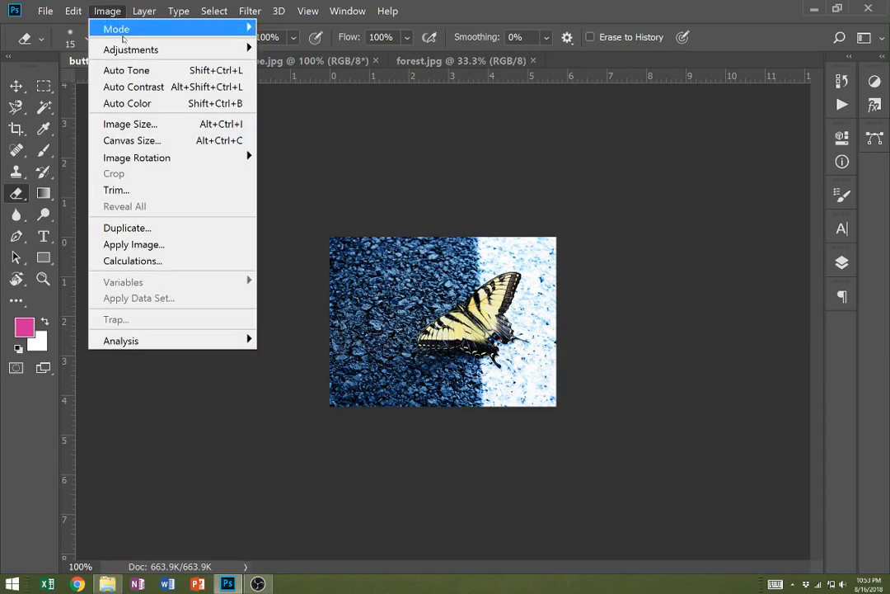
mouse_move(108, 47)
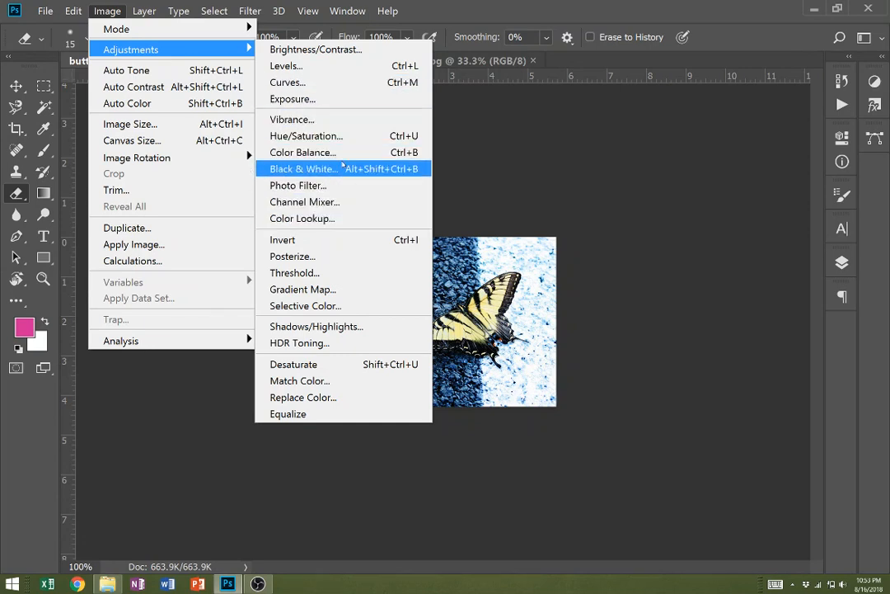
click(503, 170)
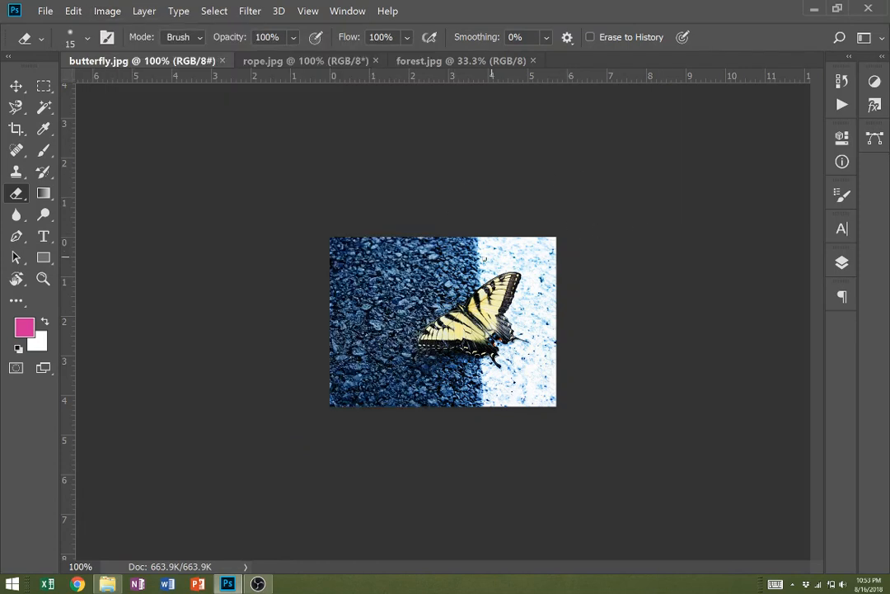
Display the layers of the butterfly document
click(842, 263)
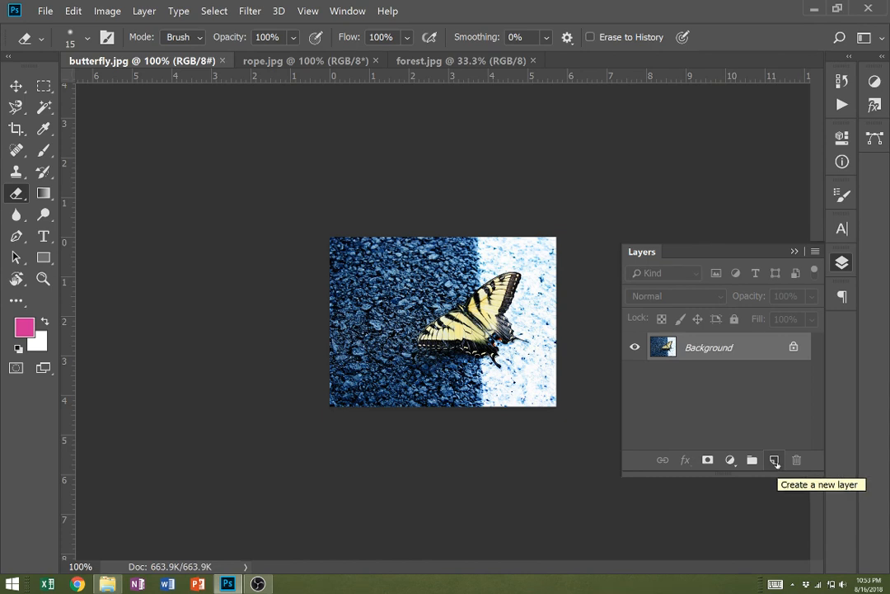
Add four new empty layers above the butterfly document's background
click(775, 461)
click(775, 462)
click(775, 461)
click(775, 462)
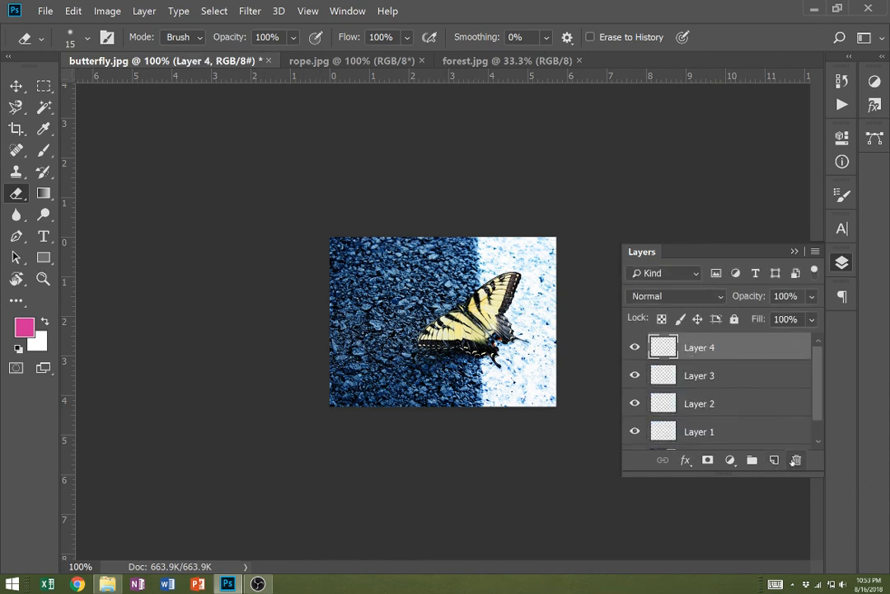
Delete the four empty layers above the butterfly background
click(795, 460)
click(796, 460)
click(796, 460)
click(796, 460)
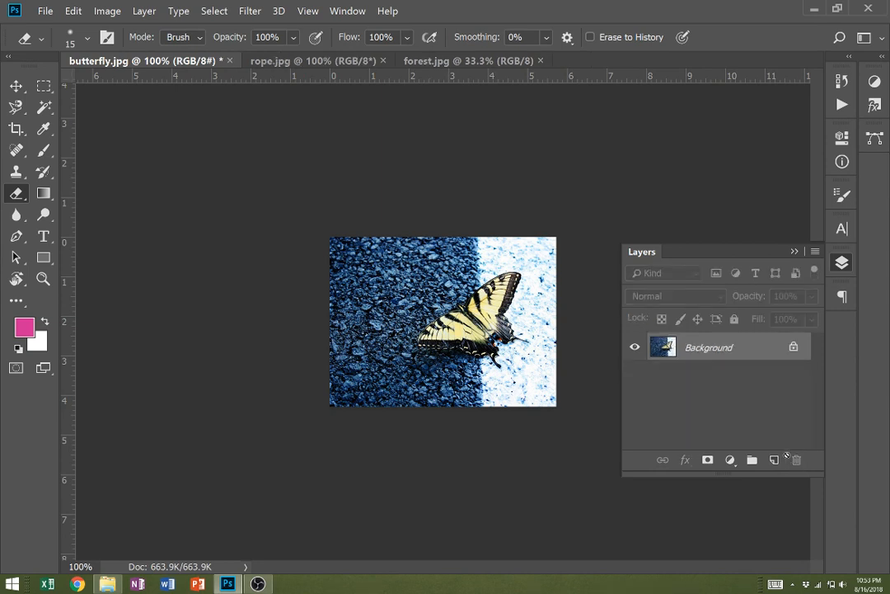
Try to paint on the dark asphalt with the Clone Stamp tool without defining a source point
click(15, 173)
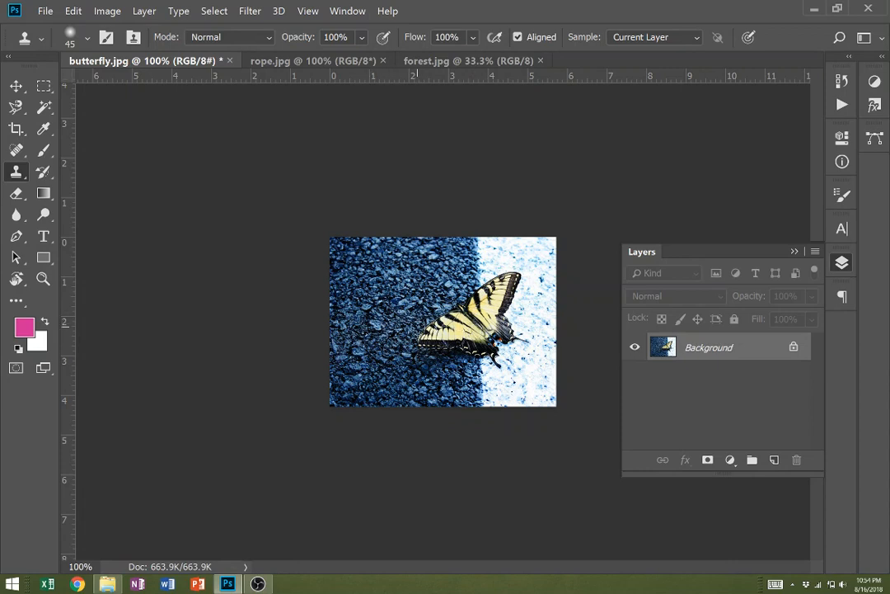
click(363, 281)
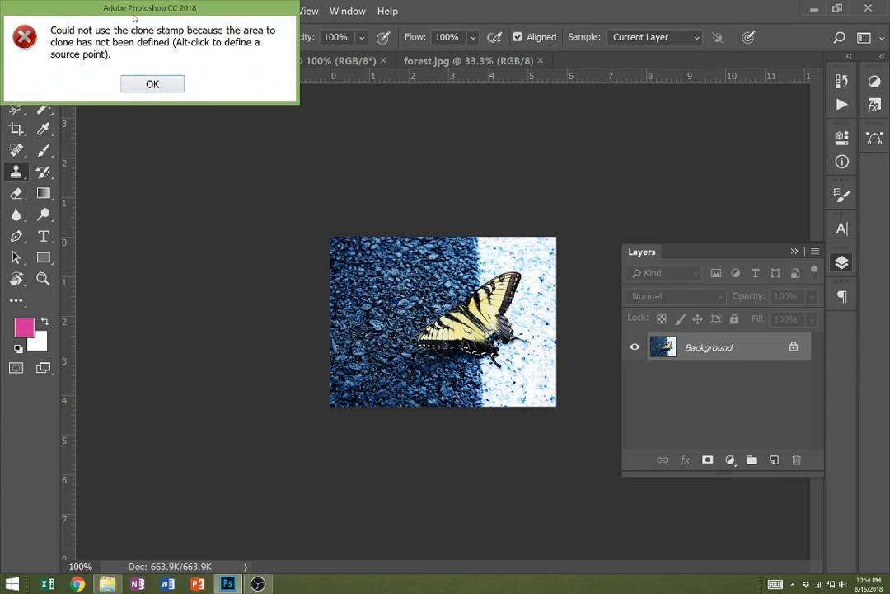
mouse_move(134, 14)
mouse_down()
mouse_move(134, 32)
mouse_move(211, 98)
mouse_move(231, 140)
mouse_up()
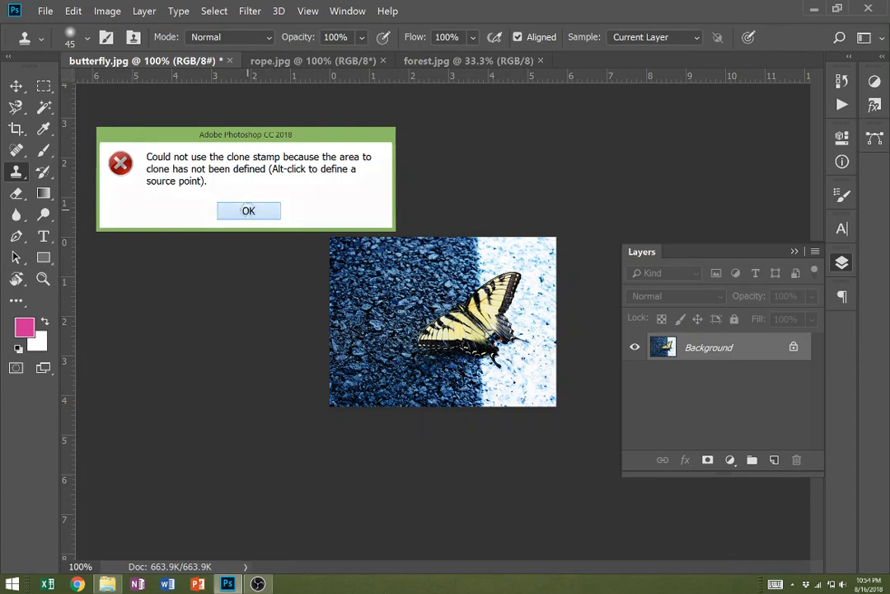
click(248, 211)
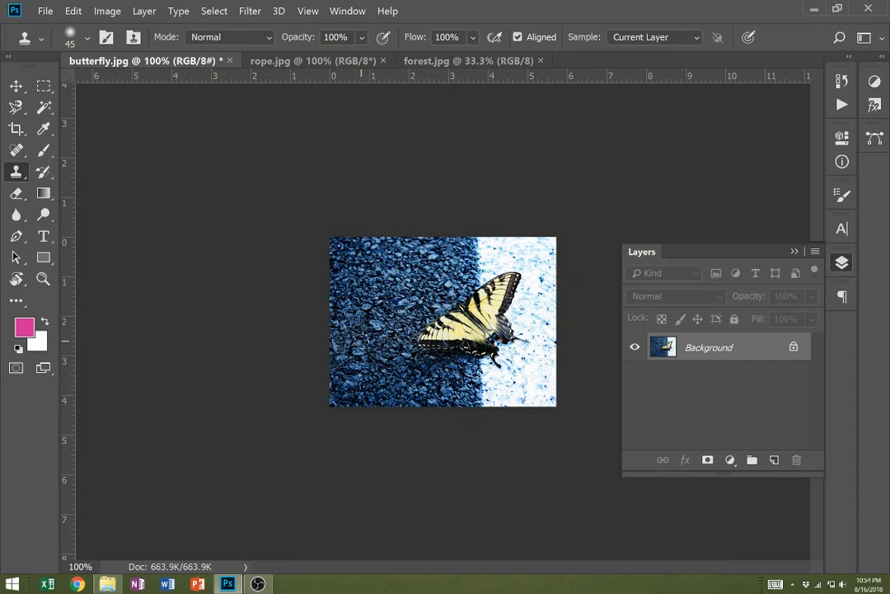
Zoom the butterfly image in to 200% with the Zoom tool
drag(361, 339, 394, 339)
key(z)
click(359, 272)
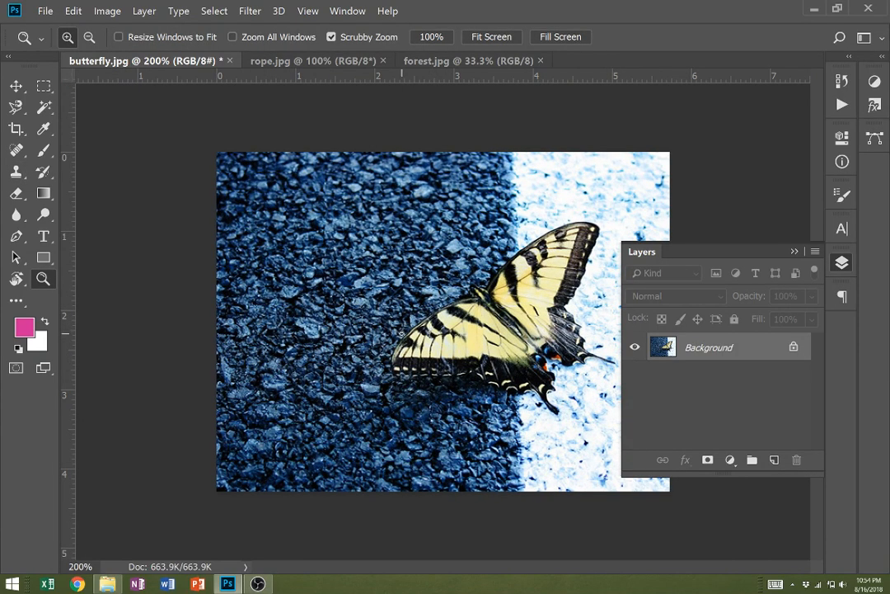
Set the Clone Stamp brush to 91 px and clone dark asphalt over the butterfly's wing on the asphalt side
key(s)
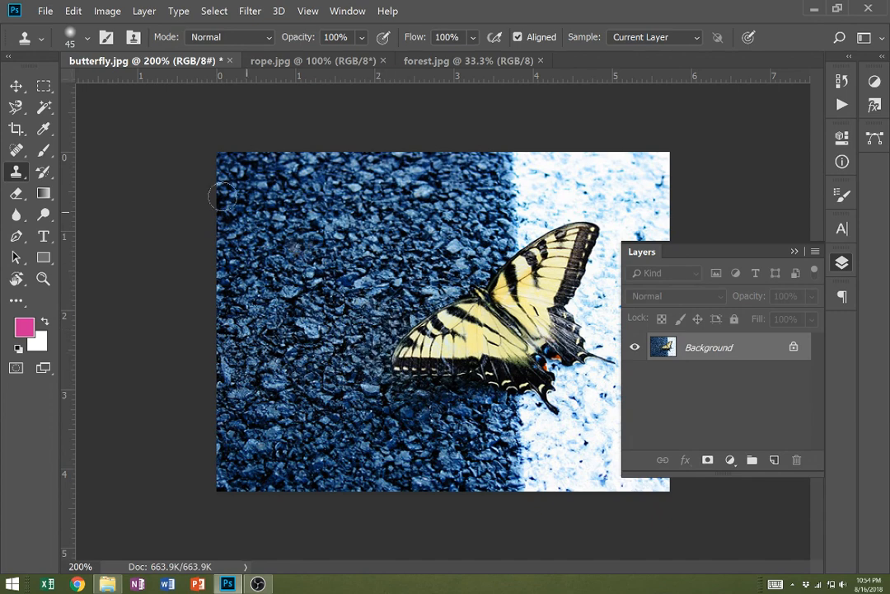
click(89, 45)
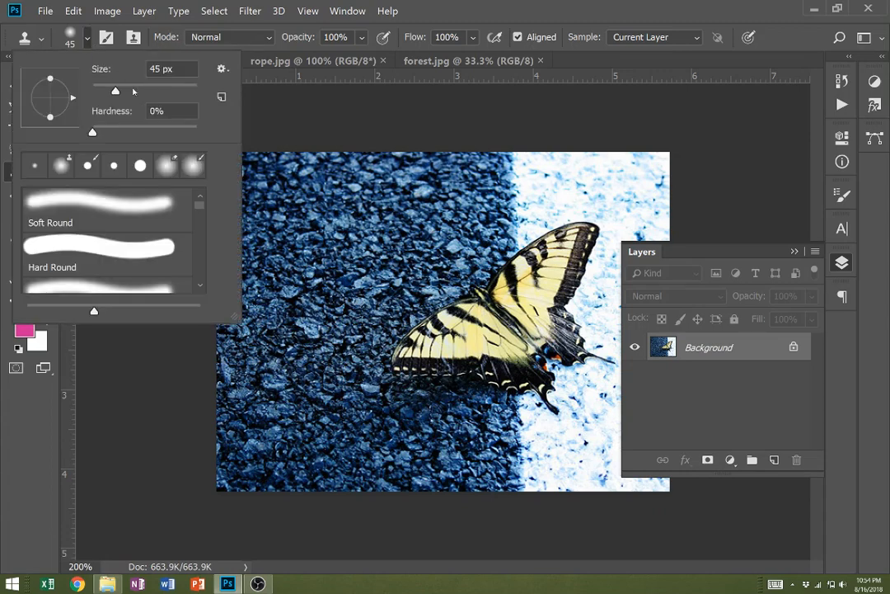
click(132, 91)
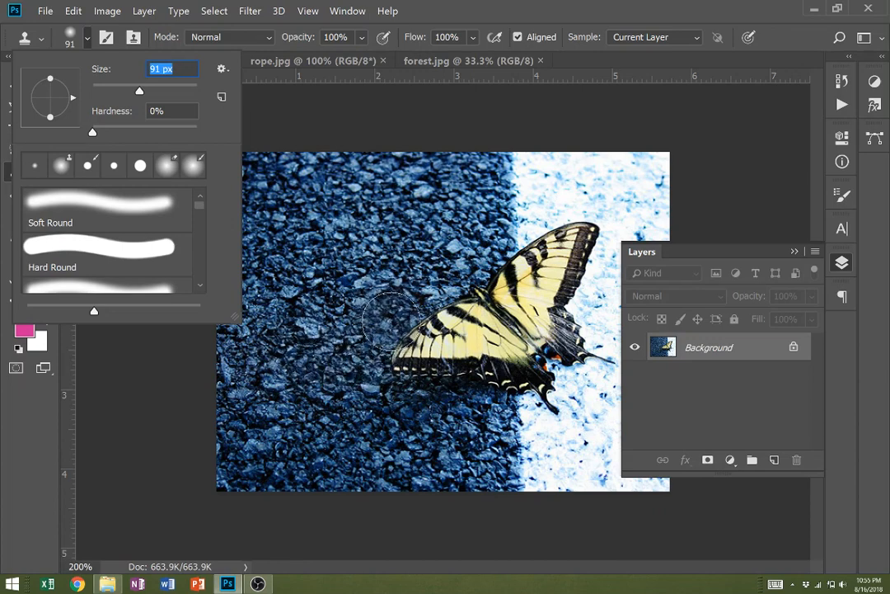
key(Return)
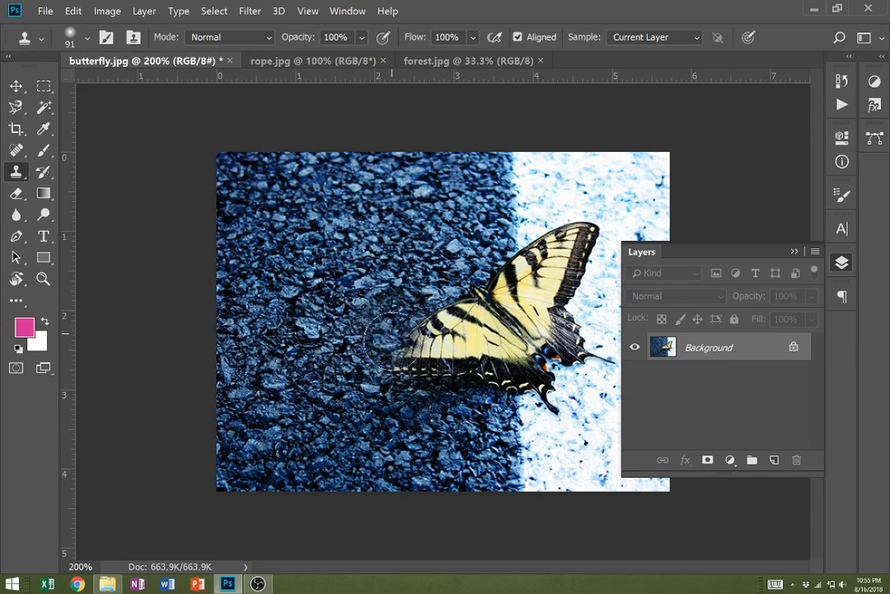
mouse_move(394, 356)
mouse_down()
mouse_move(395, 391)
mouse_move(416, 399)
mouse_move(430, 377)
mouse_move(421, 296)
mouse_move(434, 281)
mouse_move(456, 395)
mouse_move(472, 408)
mouse_move(482, 365)
mouse_move(477, 253)
mouse_move(488, 385)
mouse_up()
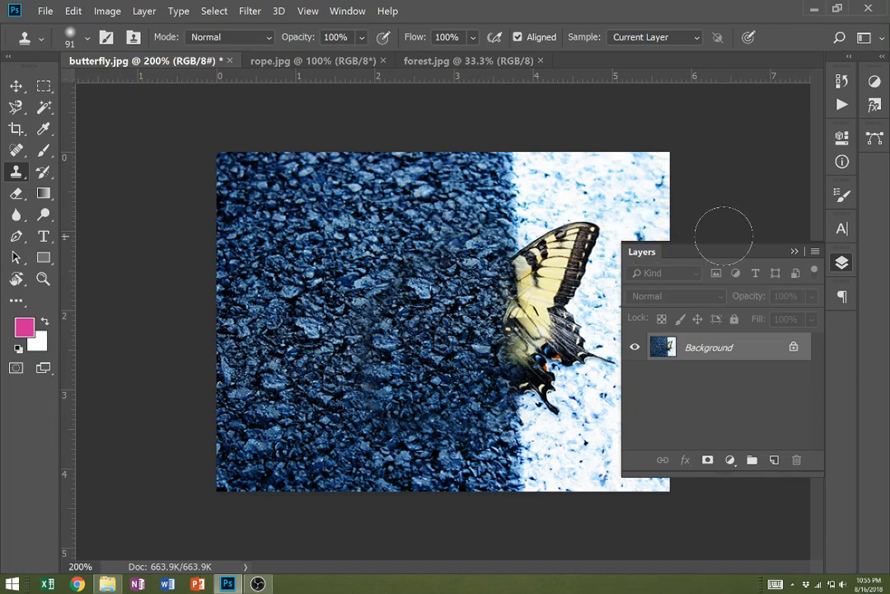
Collapse the Layers panel, sample the white stripe beside the butterfly, and clone it over the wing on the stripe
click(795, 252)
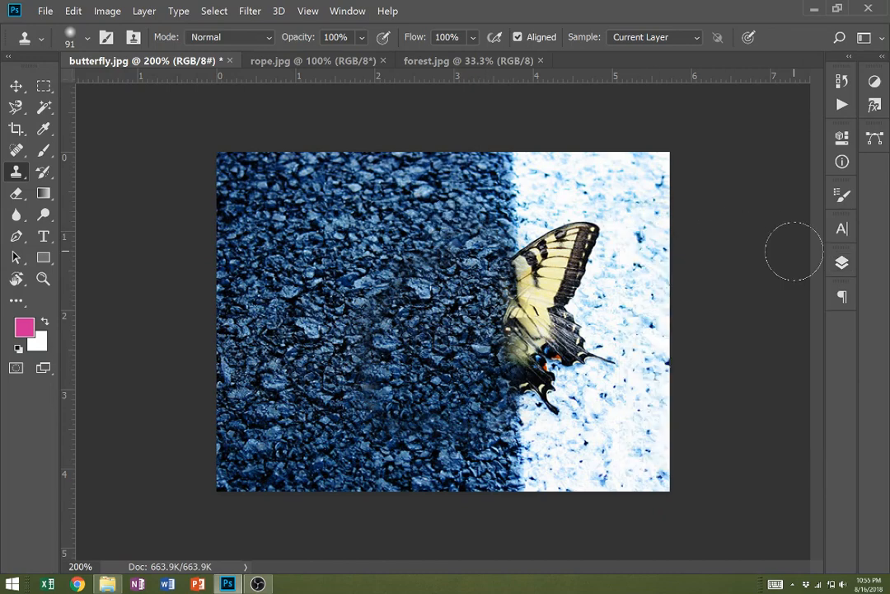
drag(656, 284, 587, 303)
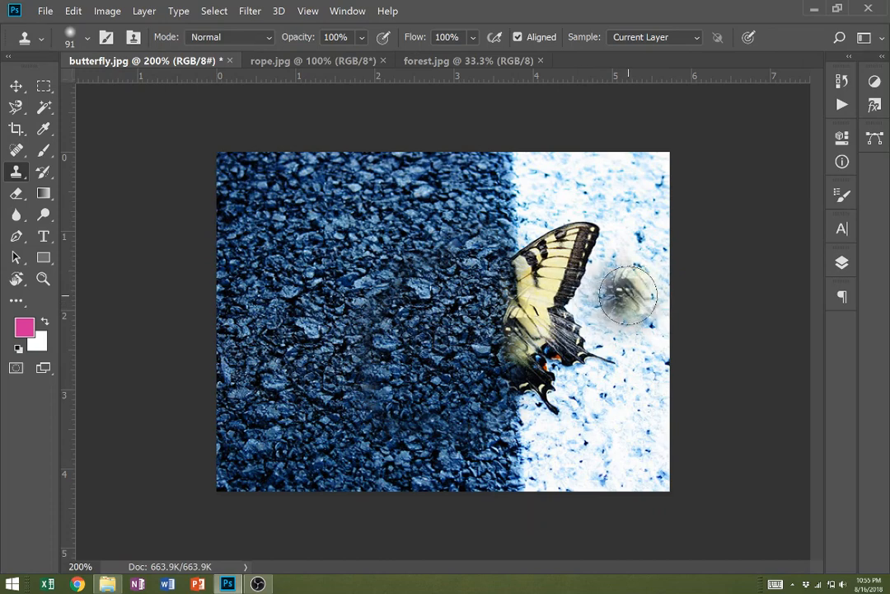
key(ctrl+z)
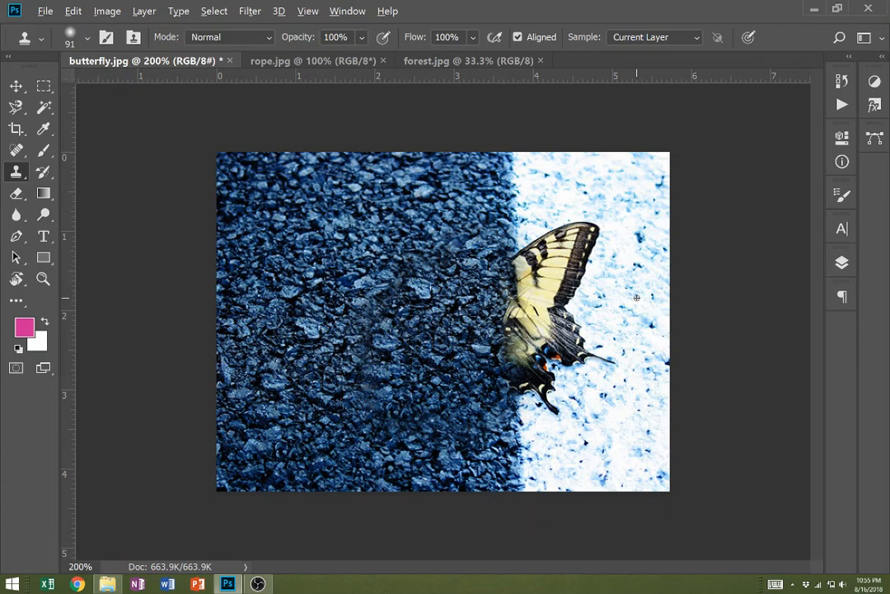
alt+click(640, 297)
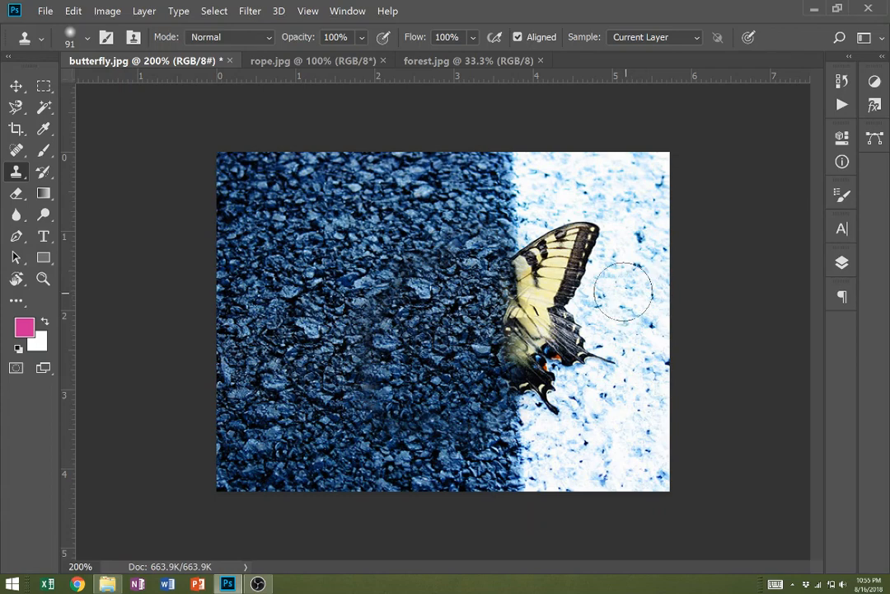
mouse_move(612, 243)
mouse_down()
mouse_move(589, 219)
mouse_move(582, 262)
mouse_move(599, 357)
mouse_move(563, 400)
mouse_move(571, 218)
mouse_move(563, 409)
mouse_move(574, 334)
mouse_move(570, 254)
mouse_move(620, 299)
mouse_move(576, 269)
mouse_up()
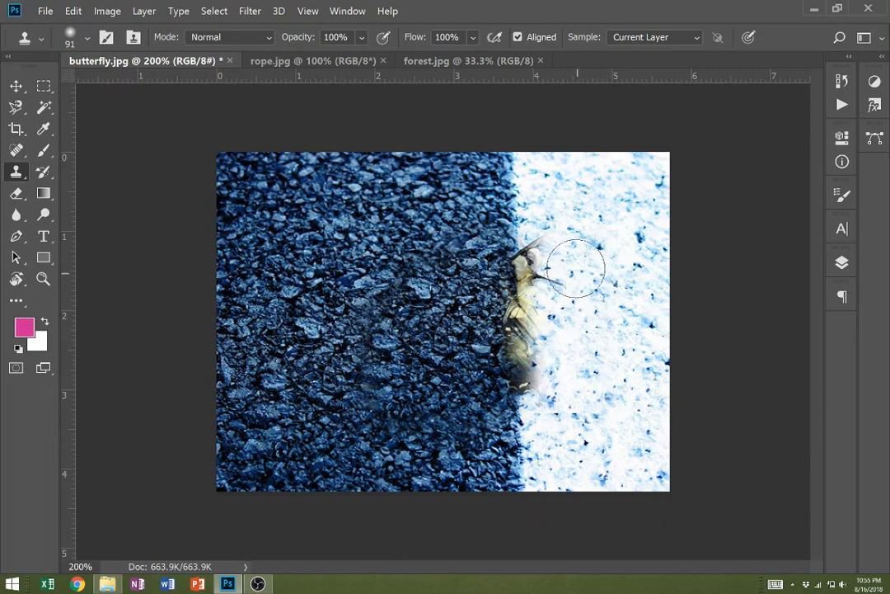
Reduce the Clone Stamp brush to 45 px and clone sampled white stripe over the wing remnants beside the asphalt edge
click(88, 37)
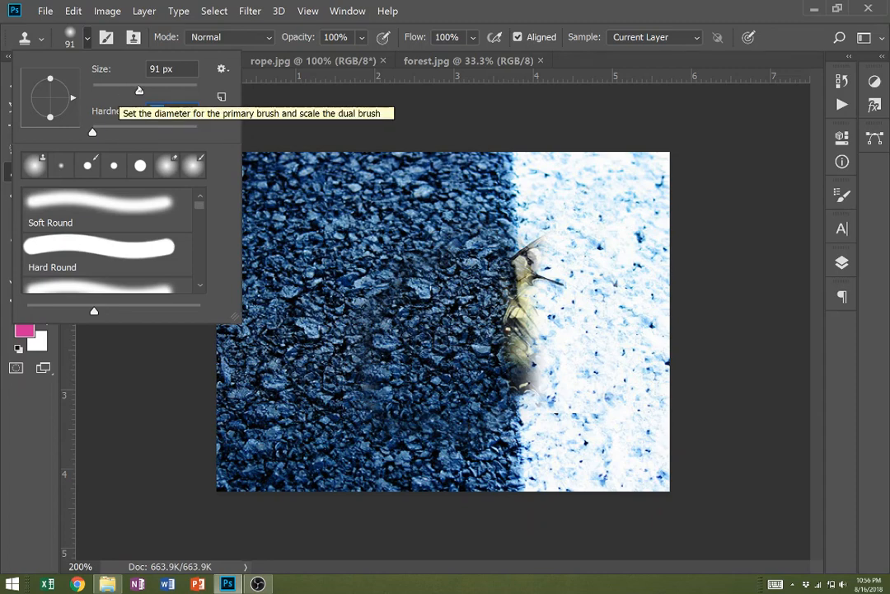
drag(140, 91, 122, 93)
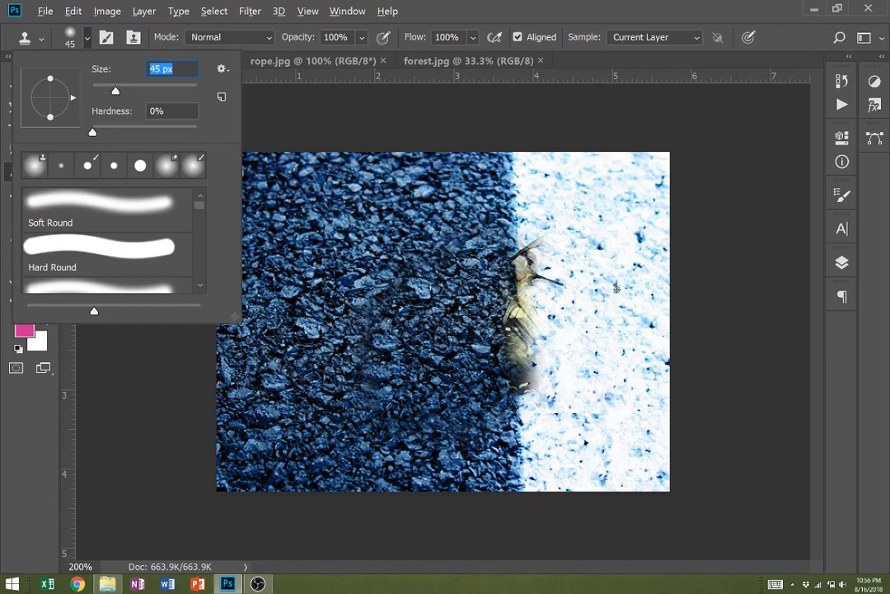
alt+click(617, 291)
mouse_move(591, 285)
mouse_down()
mouse_move(571, 279)
mouse_move(562, 286)
mouse_move(547, 238)
mouse_move(534, 375)
mouse_move(528, 272)
mouse_move(538, 248)
mouse_move(537, 259)
mouse_move(528, 201)
mouse_up()
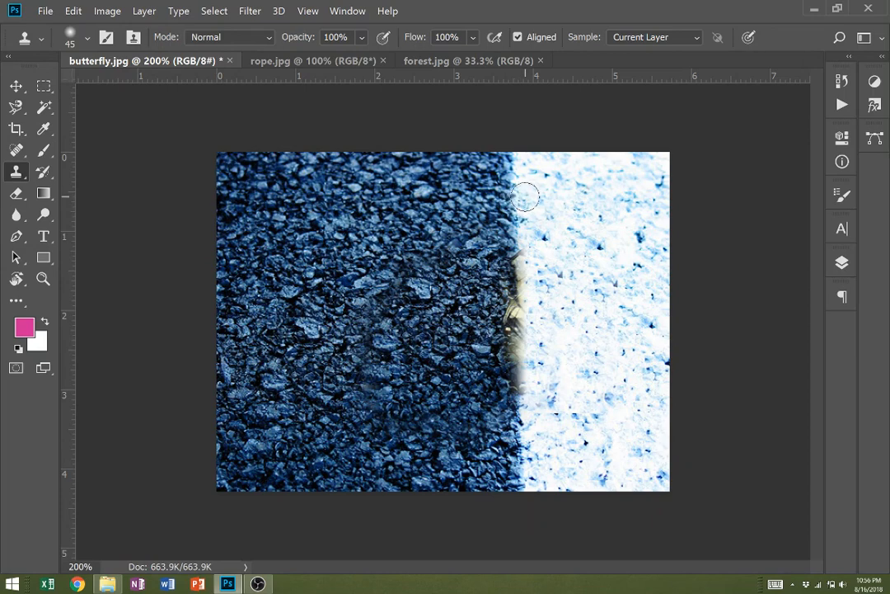
Try to clone the upper asphalt-to-stripe edge down over the remaining wing with the 45 px brush
mouse_move(514, 164)
mouse_down()
mouse_move(503, 256)
mouse_move(522, 462)
mouse_move(518, 216)
mouse_up()
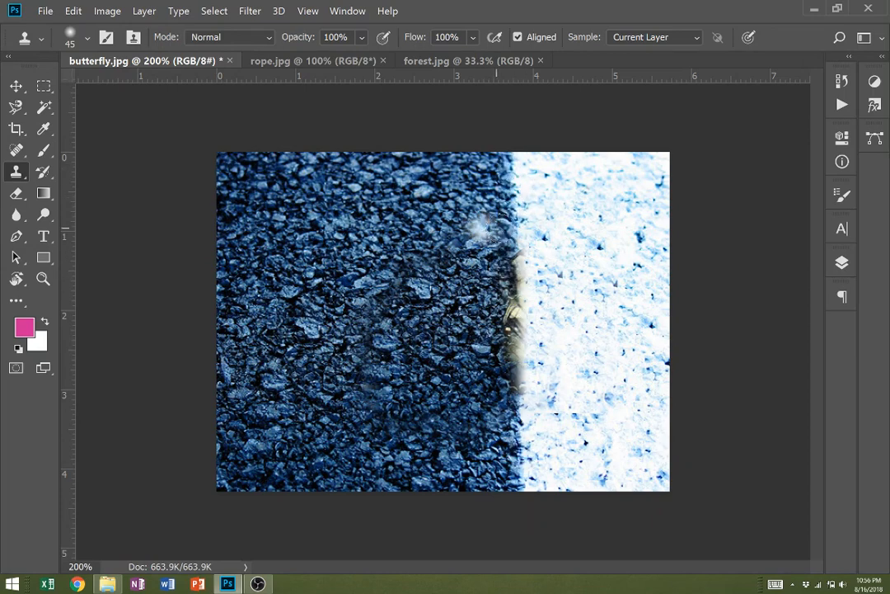
click(514, 211)
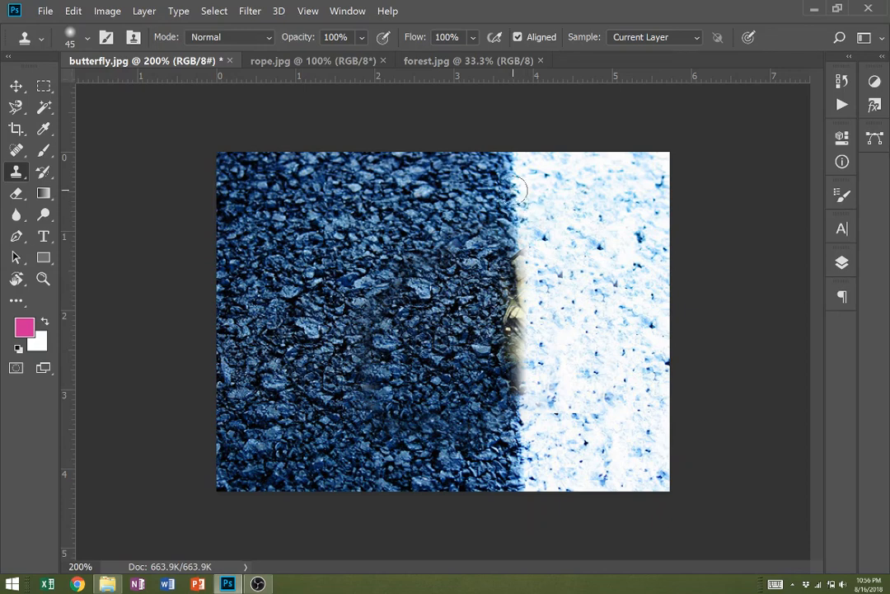
drag(516, 190, 516, 258)
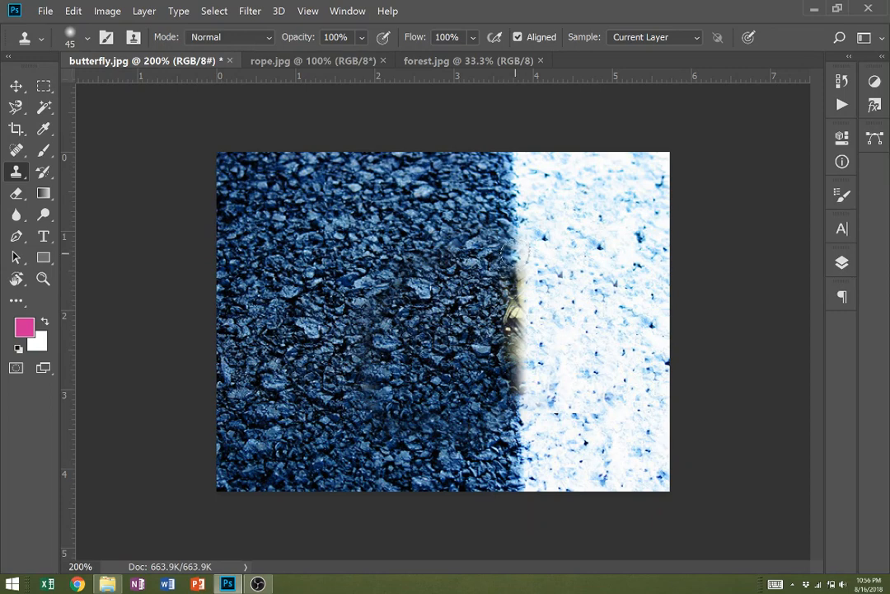
Enlarge the Clone Stamp brush to 80 px
click(87, 37)
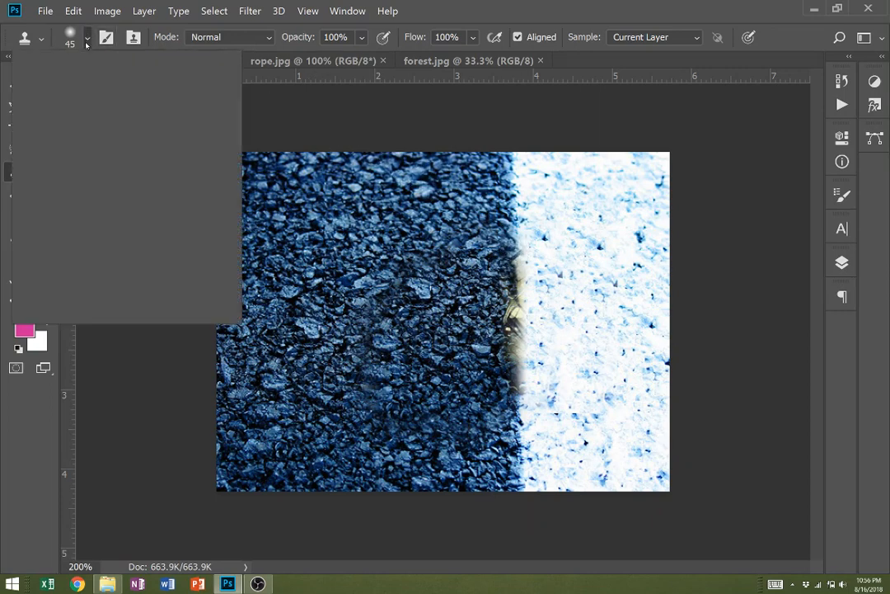
mouse_move(116, 91)
mouse_down()
mouse_move(145, 90)
mouse_move(124, 91)
mouse_up()
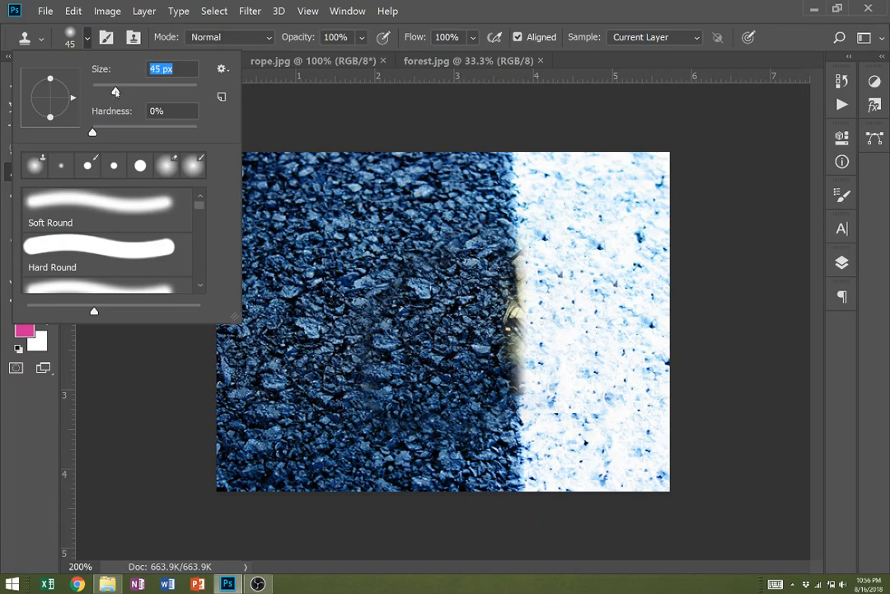
click(497, 136)
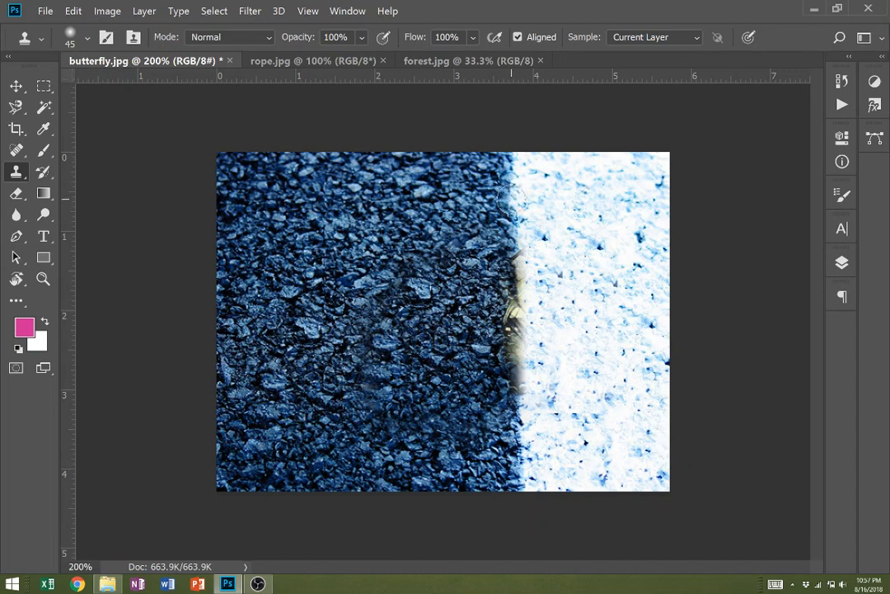
key(bracketright)
key(bracketright)
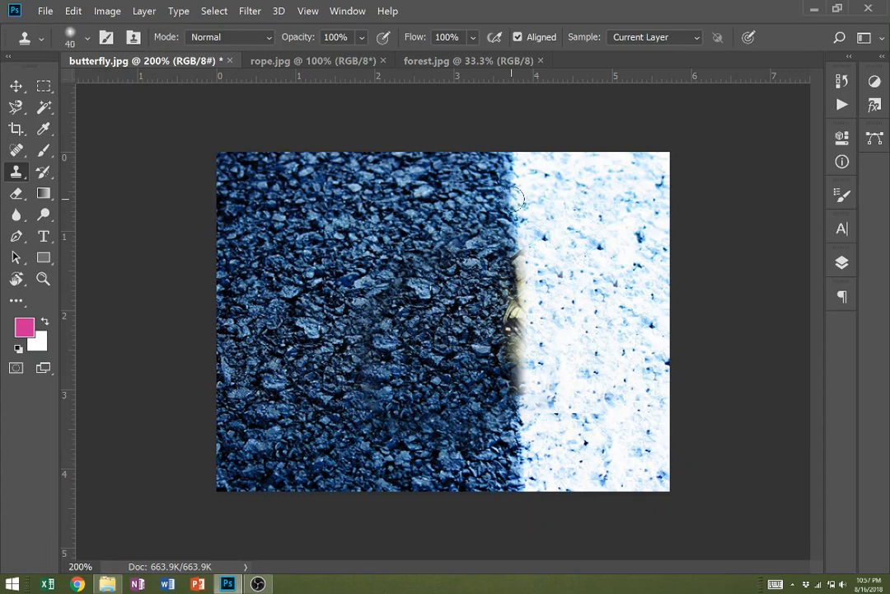
key(bracketright)
key(bracketright)
key(bracketright)
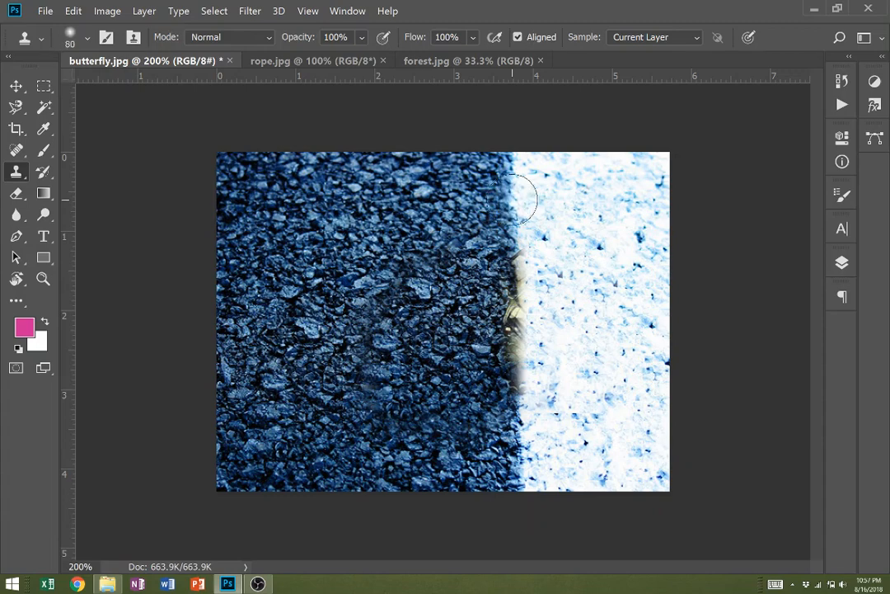
Clone the asphalt-to-stripe edge over the wing remnant, resampling from the edge near the bottom of the photo
drag(519, 198, 516, 363)
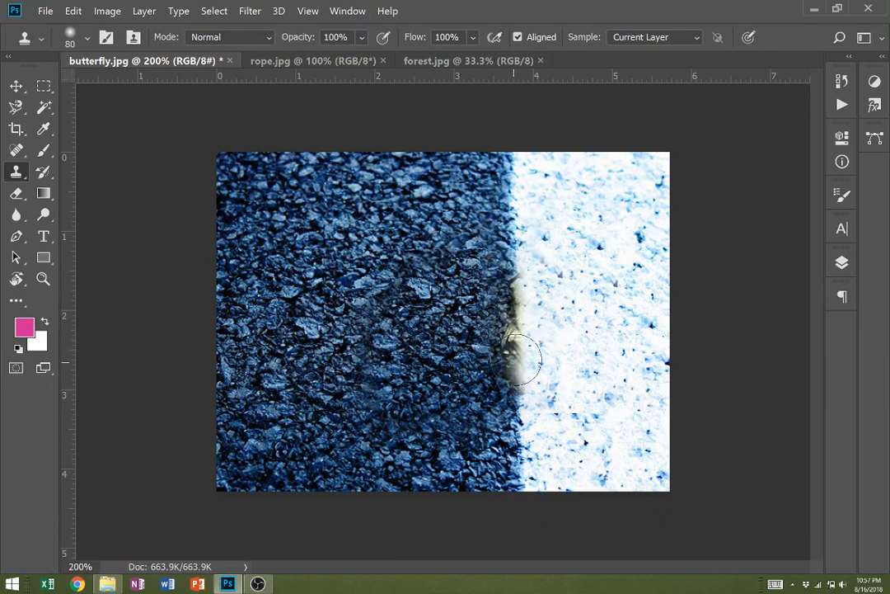
key(ctrl+z)
alt+click(523, 475)
click(520, 416)
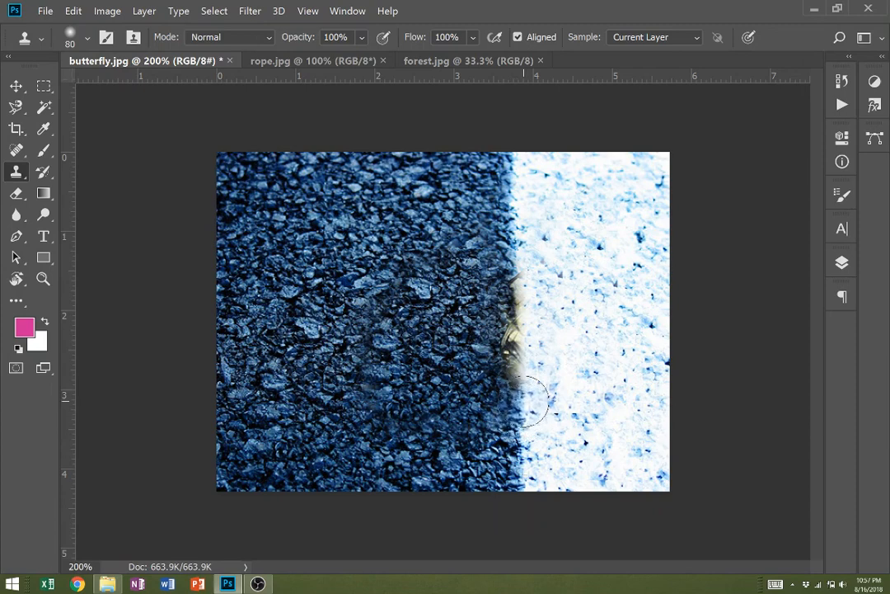
mouse_move(526, 398)
mouse_down()
mouse_move(523, 285)
mouse_move(521, 416)
mouse_up()
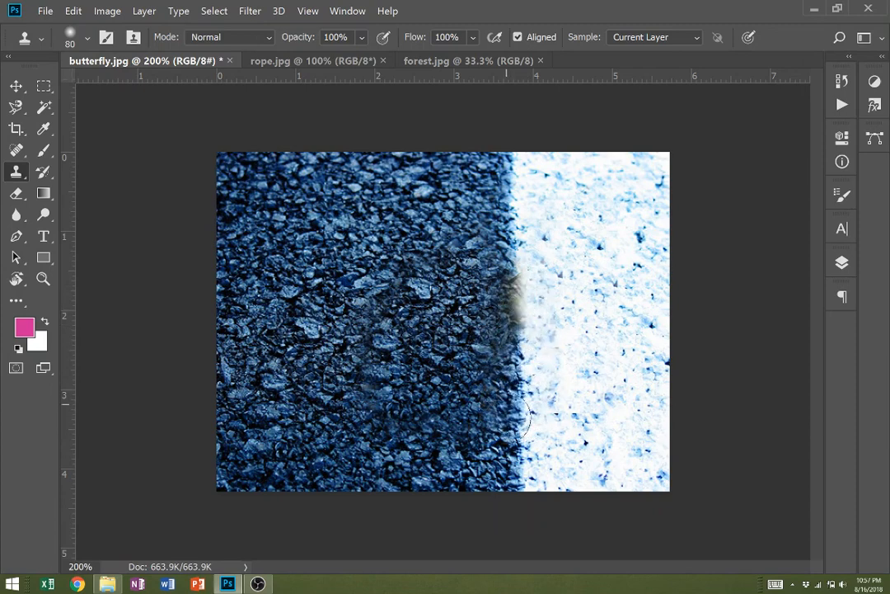
Sample the upper asphalt-to-stripe edge, clone it over the last wing remnant, and touch up the surrounding asphalt
alt+click(519, 427)
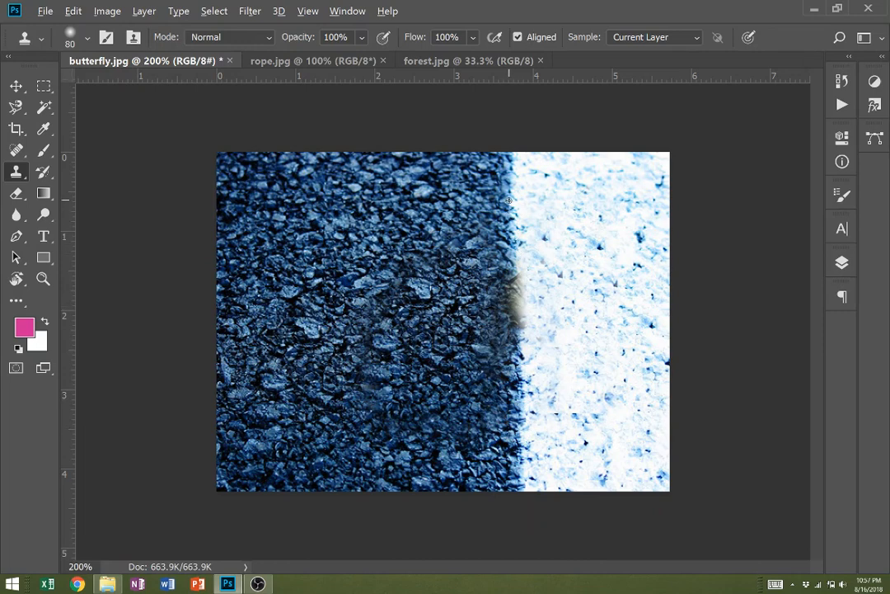
mouse_move(499, 246)
mouse_down()
mouse_move(515, 280)
mouse_move(514, 318)
mouse_up()
drag(512, 321, 515, 369)
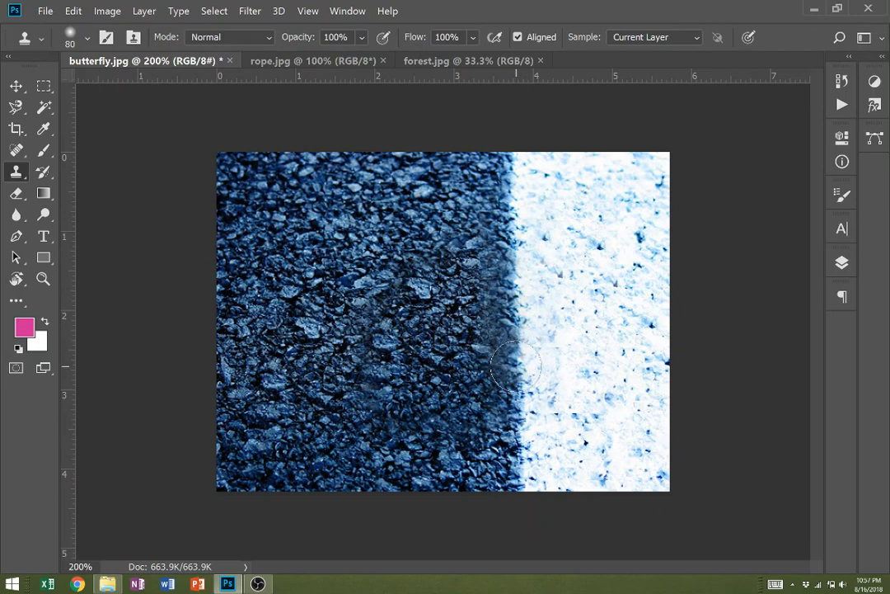
click(509, 453)
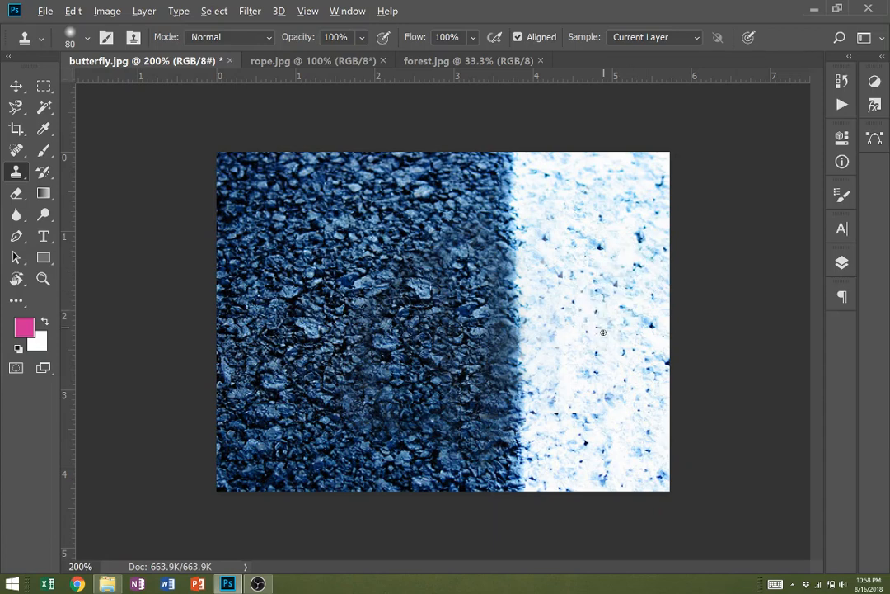
Clone fresh white texture over the retouched stripe and repaint the asphalt-to-stripe edge from a sample near its upper end
alt+click(640, 449)
mouse_move(554, 405)
mouse_down()
mouse_move(538, 393)
mouse_move(550, 387)
mouse_up()
drag(564, 340, 558, 334)
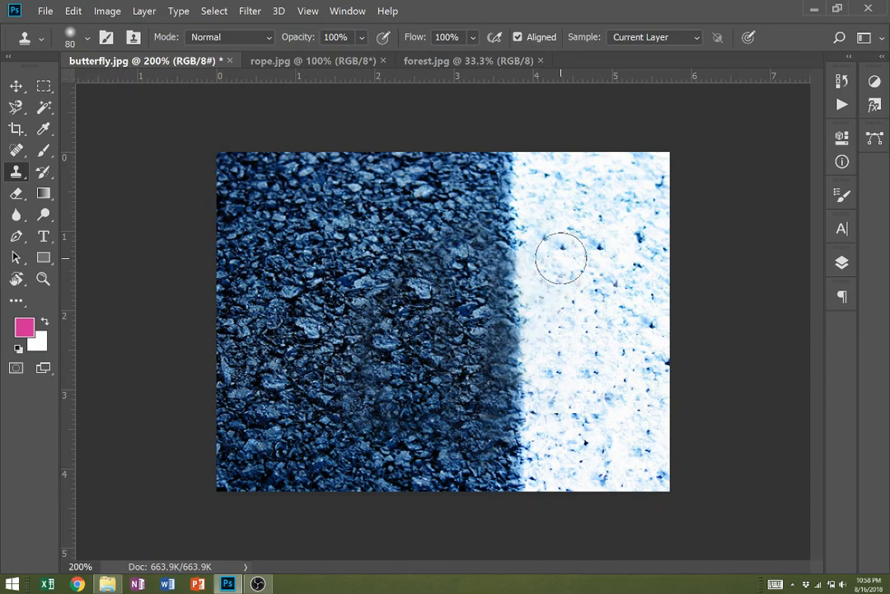
alt+click(509, 180)
mouse_move(514, 296)
mouse_down()
mouse_move(518, 416)
mouse_move(524, 401)
mouse_move(541, 461)
mouse_up()
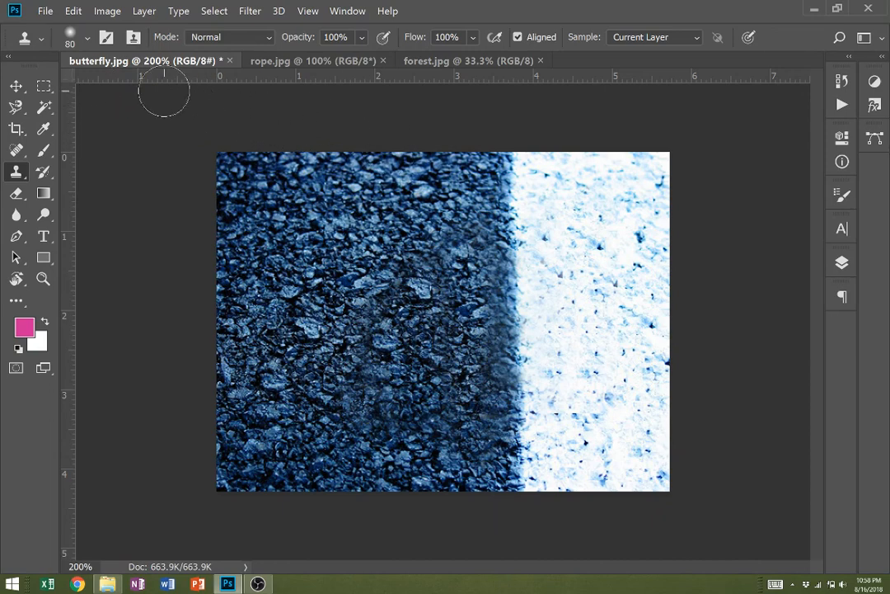
Save butterfly.jpg as a progressive JPEG with Maximum quality 12
click(45, 10)
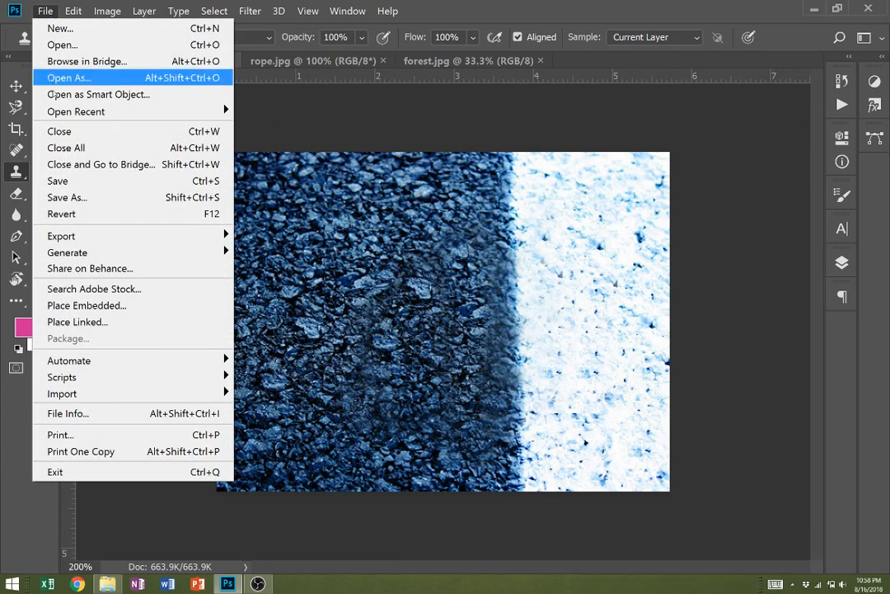
click(66, 181)
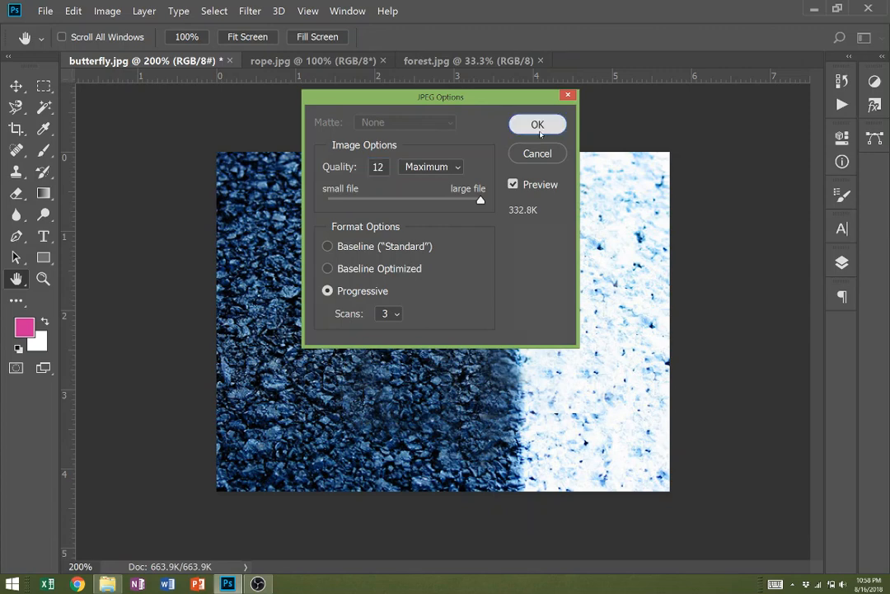
click(537, 124)
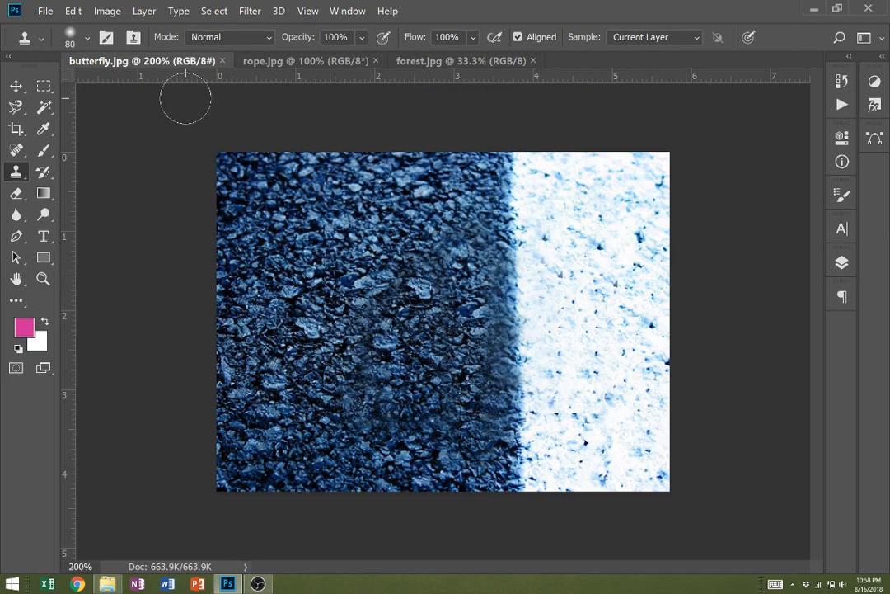
click(46, 11)
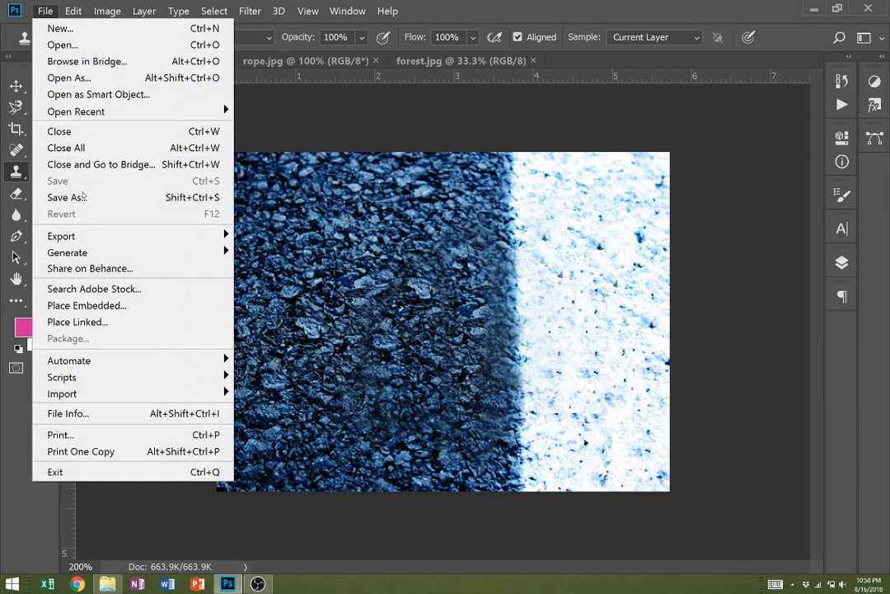
click(83, 197)
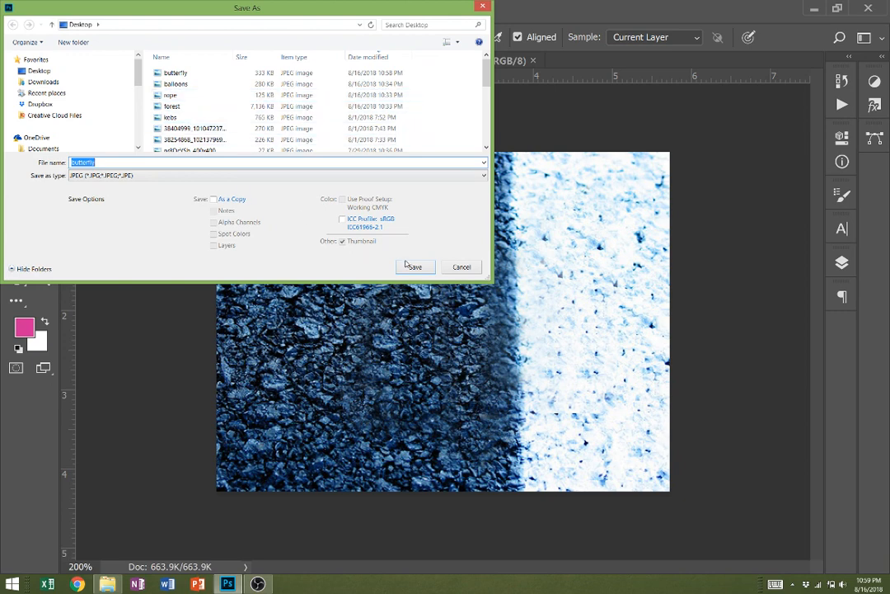
click(462, 268)
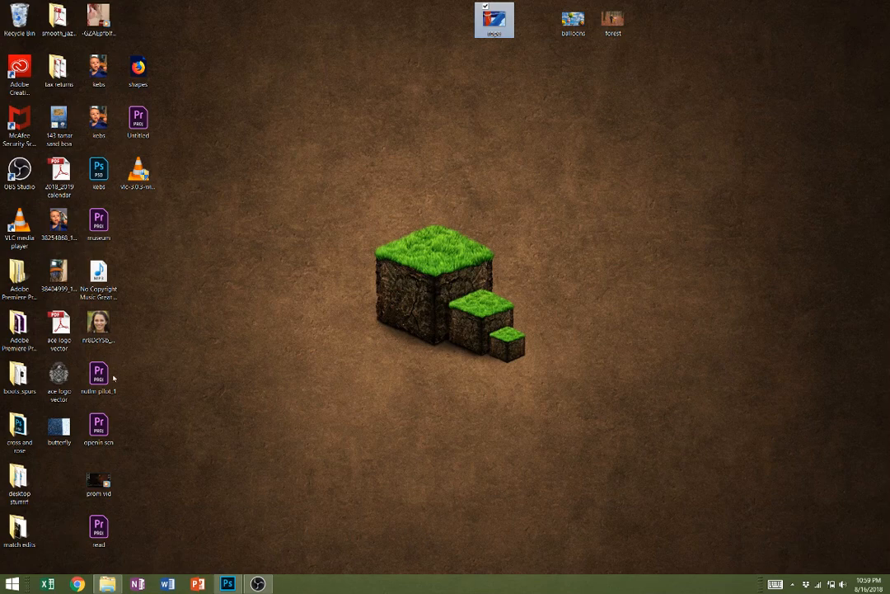
Open the saved butterfly picture from the desktop, check the retouched result, and close the viewer
double_click(56, 426)
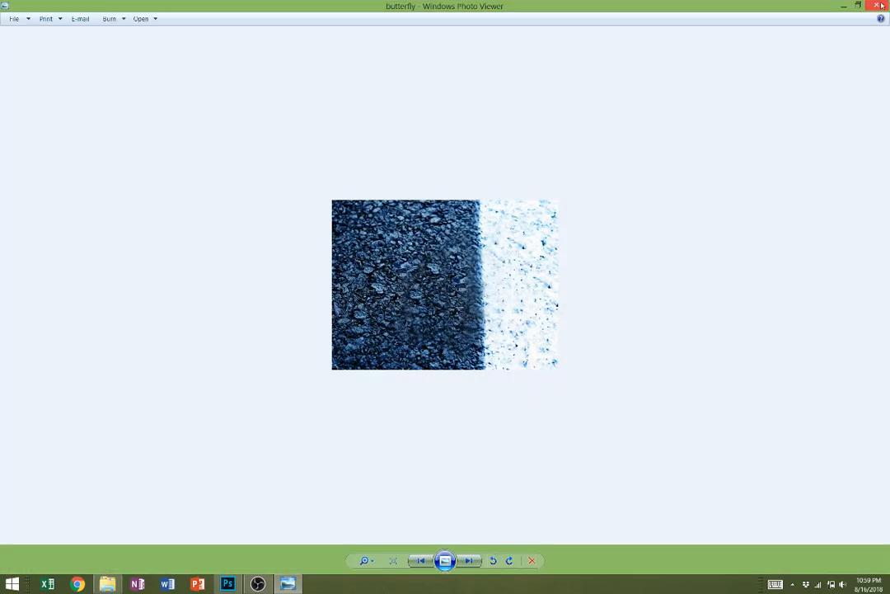
mouse_move(881, 6)
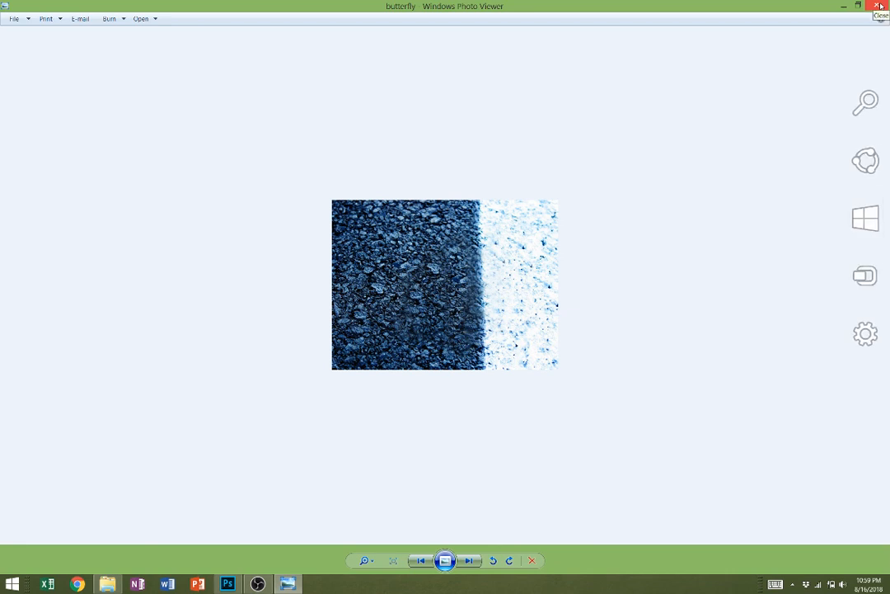
click(880, 6)
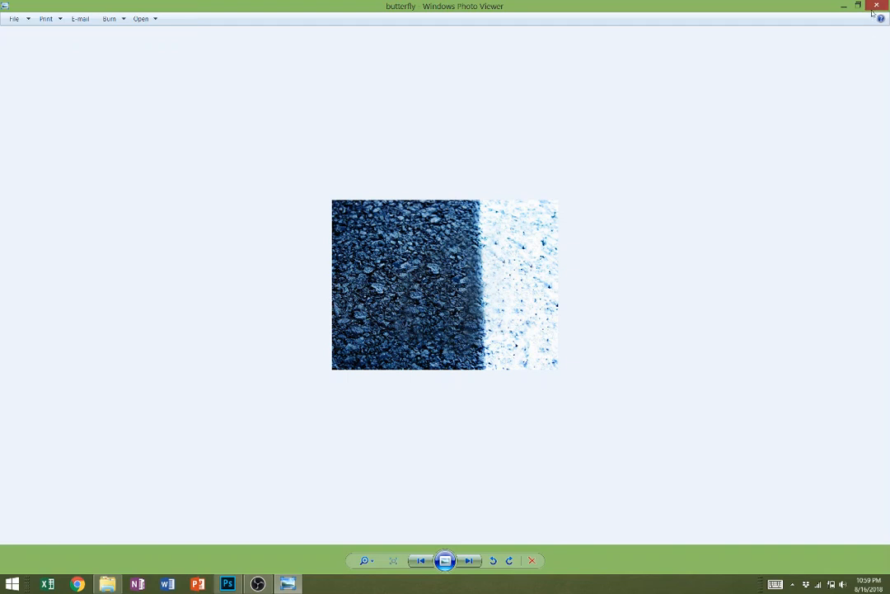
click(874, 8)
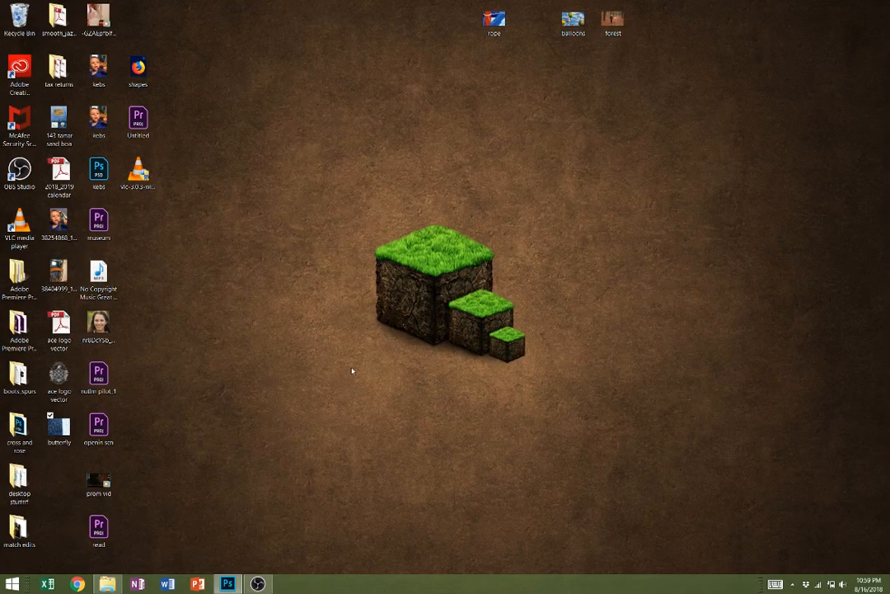
Switch back to Photoshop and close the butterfly.jpg document
click(229, 584)
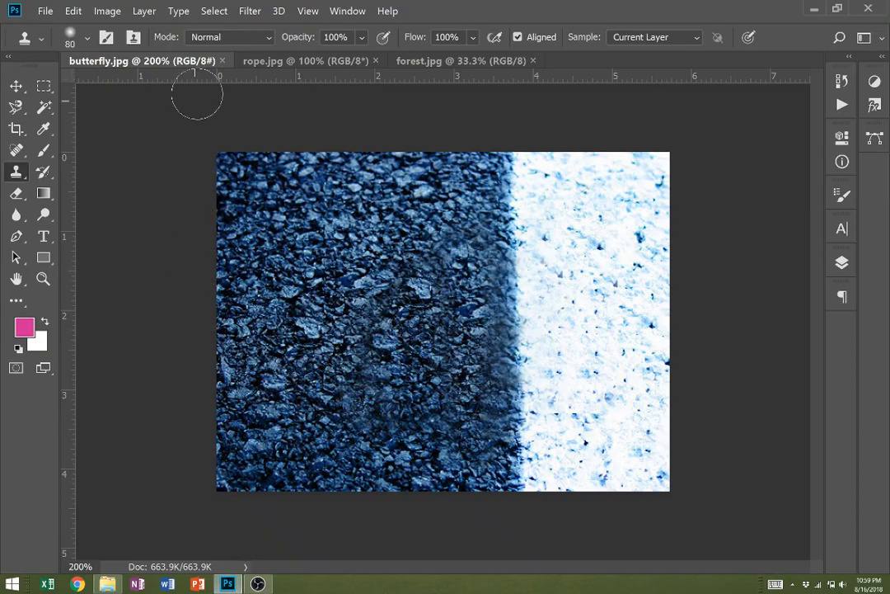
click(222, 61)
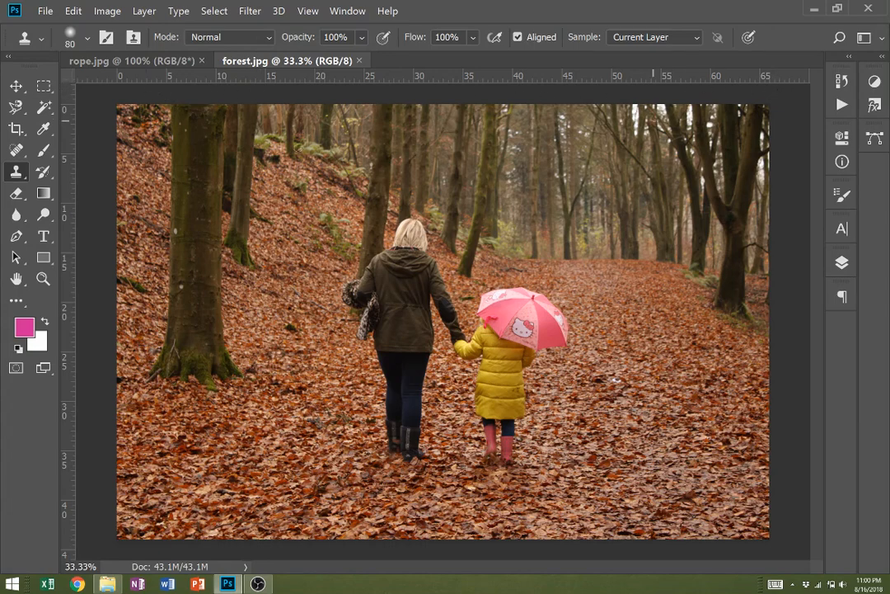
Check the image size of forest.jpg in pixels and inches, leaving the size settings unapplied
click(106, 11)
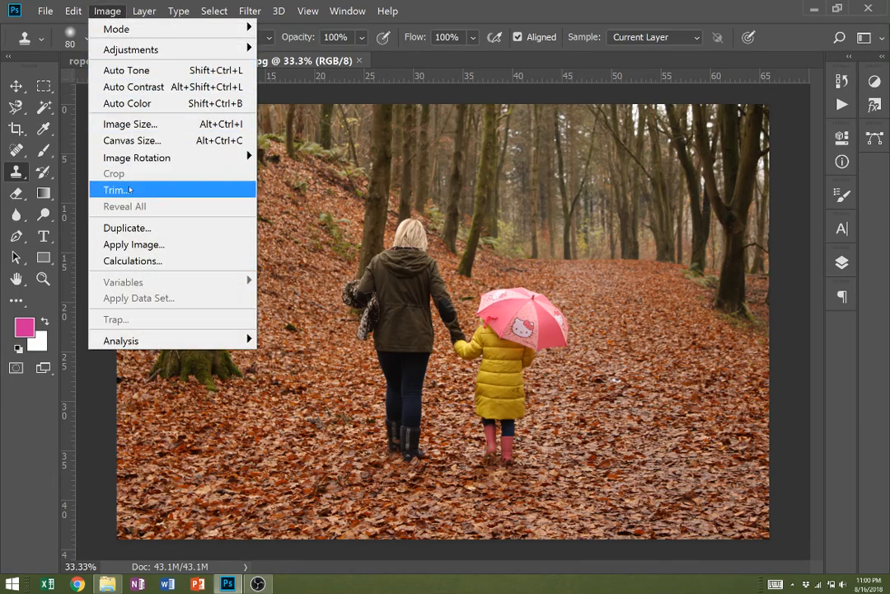
click(145, 124)
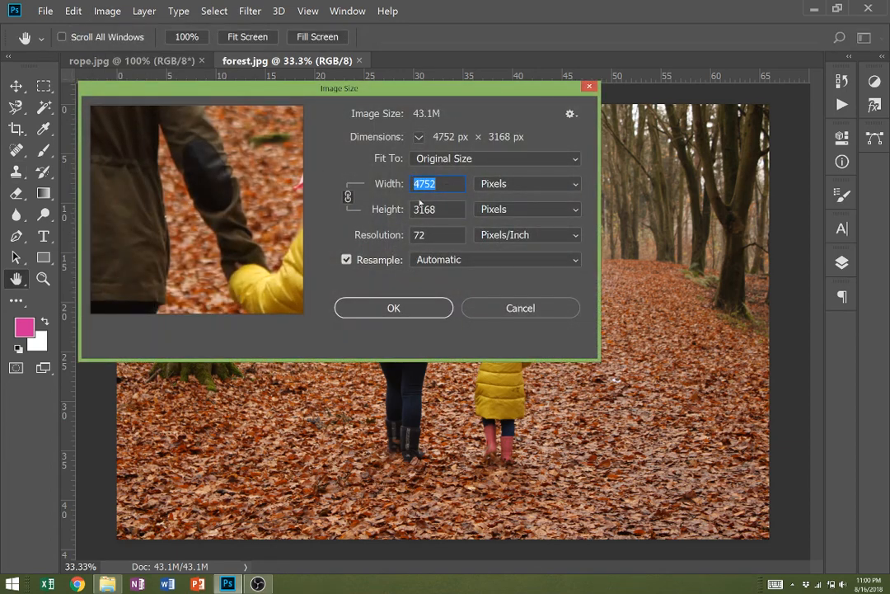
click(534, 184)
click(526, 226)
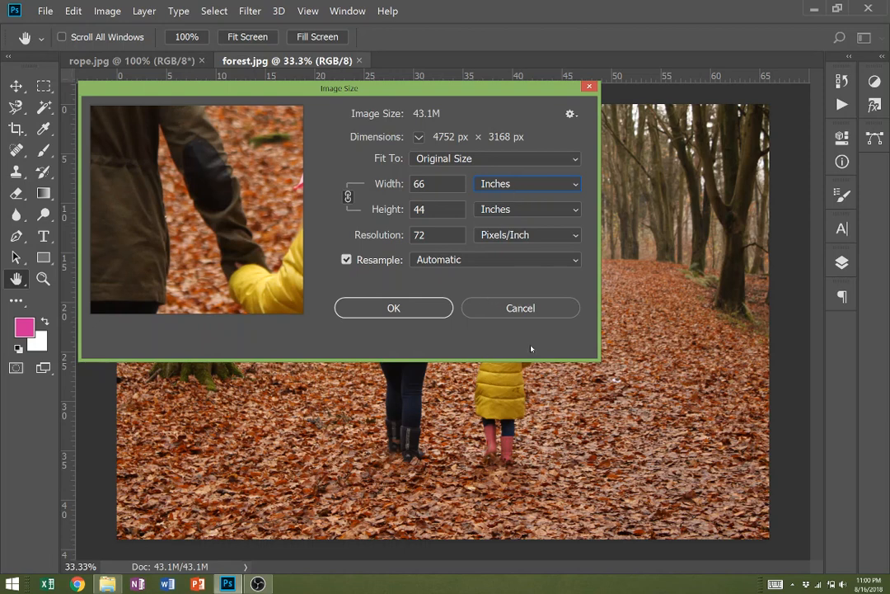
click(523, 309)
Enlarge the Clone Stamp brush to 500 and clone fallen leaves over the woman's legs and lower coat
key(s)
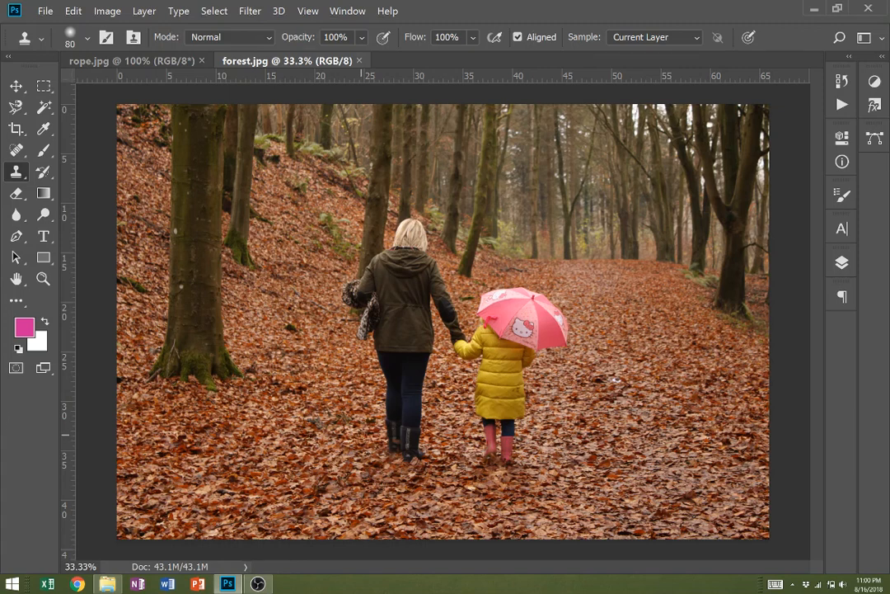
key(bracketright)
key(bracketright)
key(bracketright)
key(bracketright)
key(bracketright)
key(bracketright)
key(bracketright)
key(bracketright)
key(bracketright)
mouse_move(385, 443)
mouse_down()
mouse_move(416, 449)
mouse_move(423, 427)
mouse_move(389, 405)
mouse_move(414, 396)
mouse_move(410, 384)
mouse_move(396, 383)
mouse_move(418, 362)
mouse_move(385, 360)
mouse_move(384, 352)
mouse_move(417, 350)
mouse_up()
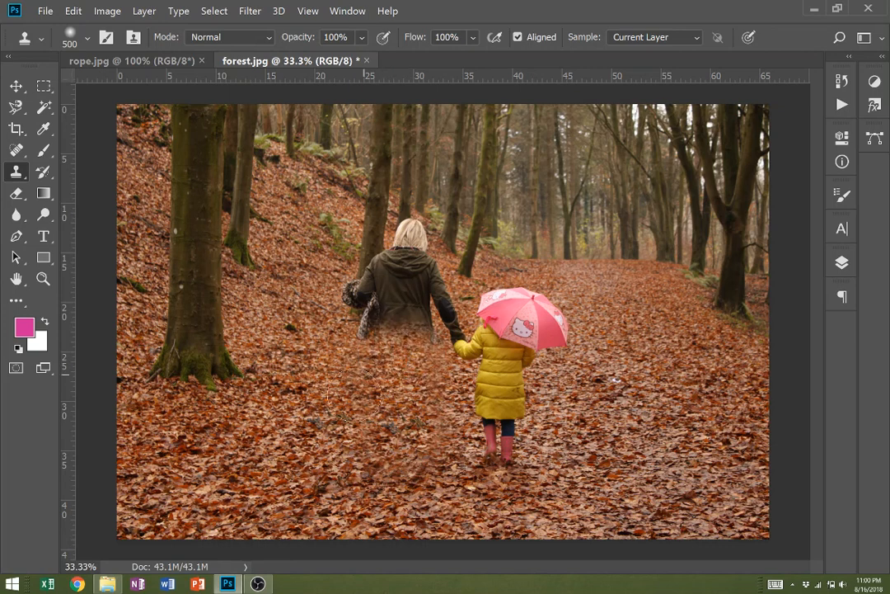
alt+click(288, 350)
drag(369, 344, 404, 333)
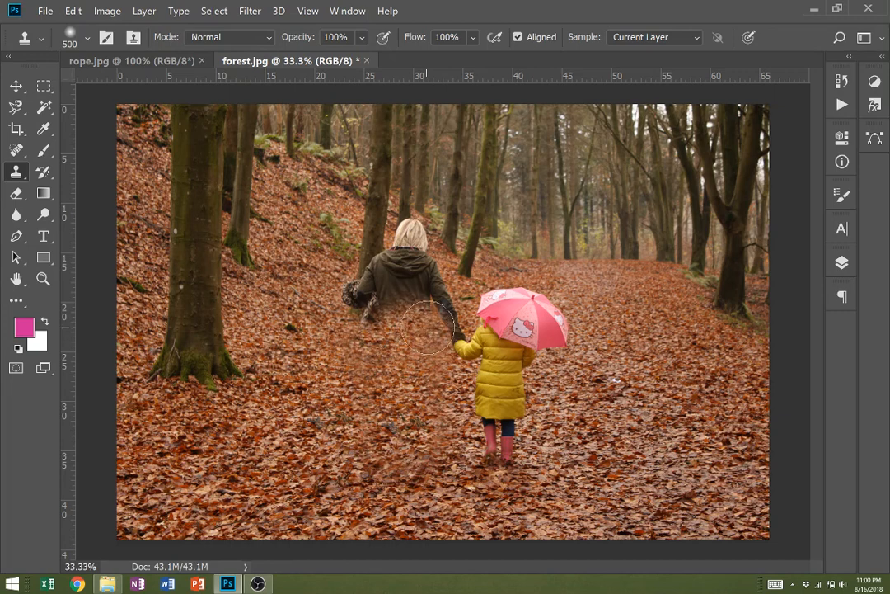
Reduce the Clone Stamp brush to 200 and clone the surroundings over the woman's arm and head
key(bracketleft)
key(bracketleft)
key(bracketleft)
key(bracketleft)
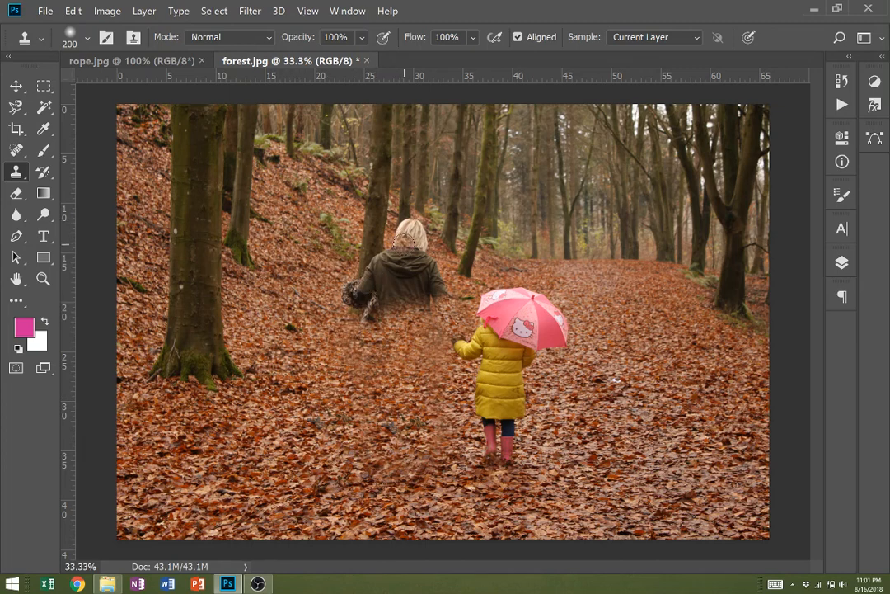
mouse_move(414, 249)
mouse_down()
mouse_move(442, 284)
mouse_move(422, 247)
mouse_move(400, 234)
mouse_move(416, 236)
mouse_move(426, 257)
mouse_move(406, 219)
mouse_up()
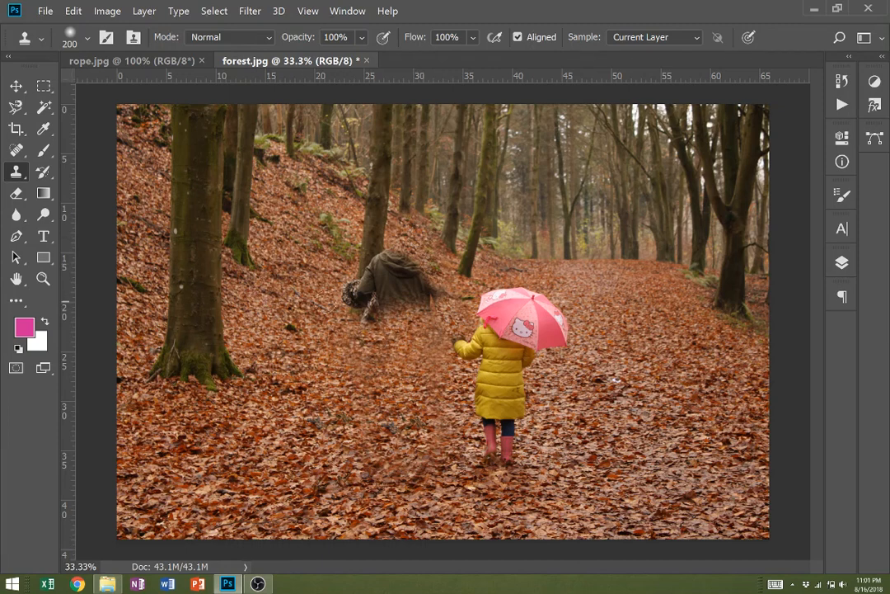
Clone leaves over the woman's bag, the rest of her coat, and the last remnants below the middle tree
mouse_move(334, 287)
mouse_down()
mouse_move(375, 320)
mouse_move(355, 288)
mouse_move(380, 310)
mouse_move(403, 313)
mouse_move(435, 303)
mouse_up()
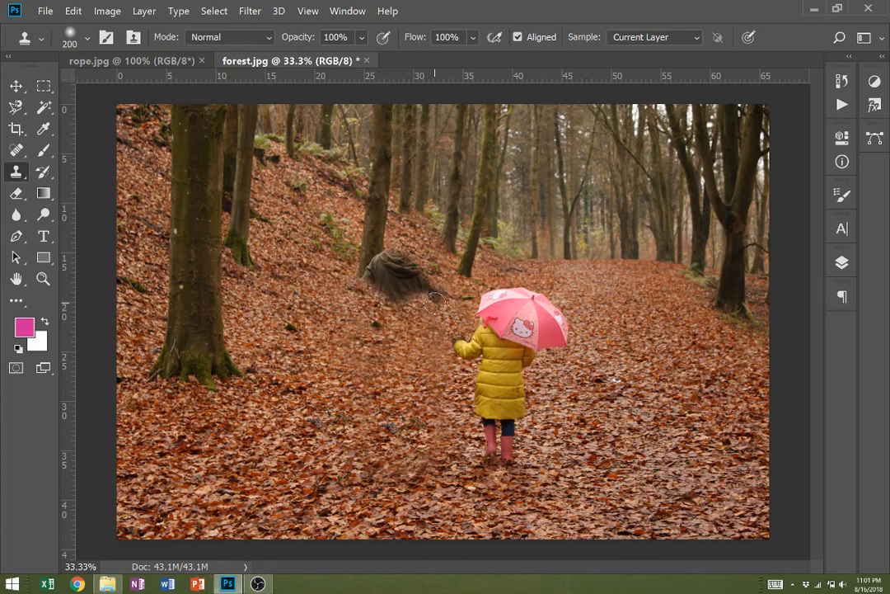
mouse_move(299, 277)
mouse_down()
mouse_move(361, 281)
mouse_move(398, 296)
mouse_move(404, 284)
mouse_move(389, 280)
mouse_move(384, 263)
mouse_move(433, 298)
mouse_up()
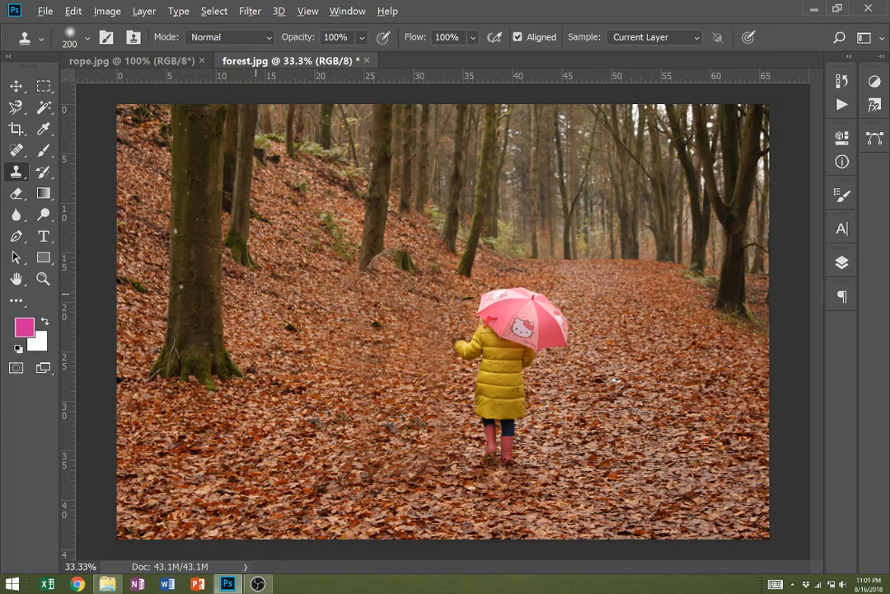
alt+click(271, 292)
mouse_move(407, 271)
mouse_down()
mouse_move(409, 259)
mouse_move(379, 274)
mouse_move(394, 264)
mouse_up()
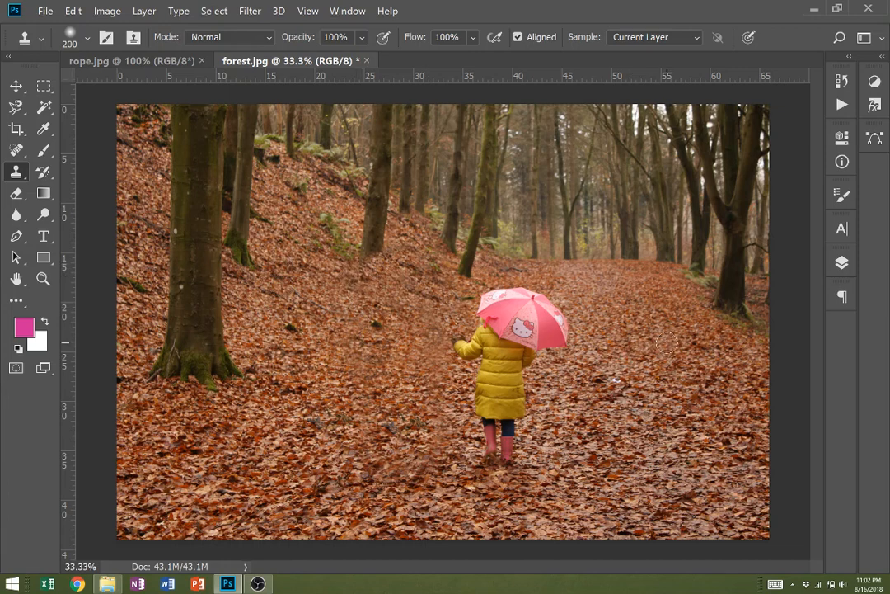
Create a new layer and clone the large tree's mossy base from the Background onto it below the middle tree
click(843, 262)
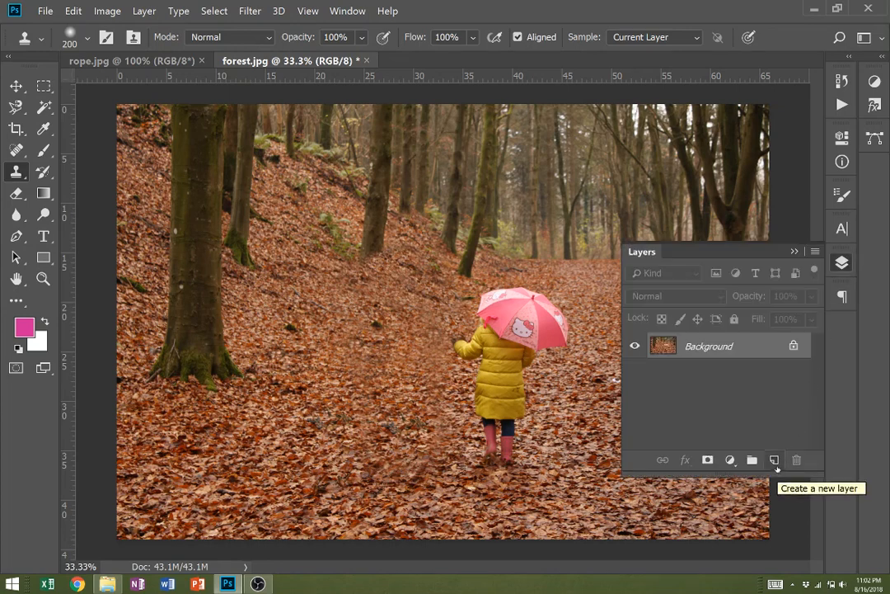
click(775, 460)
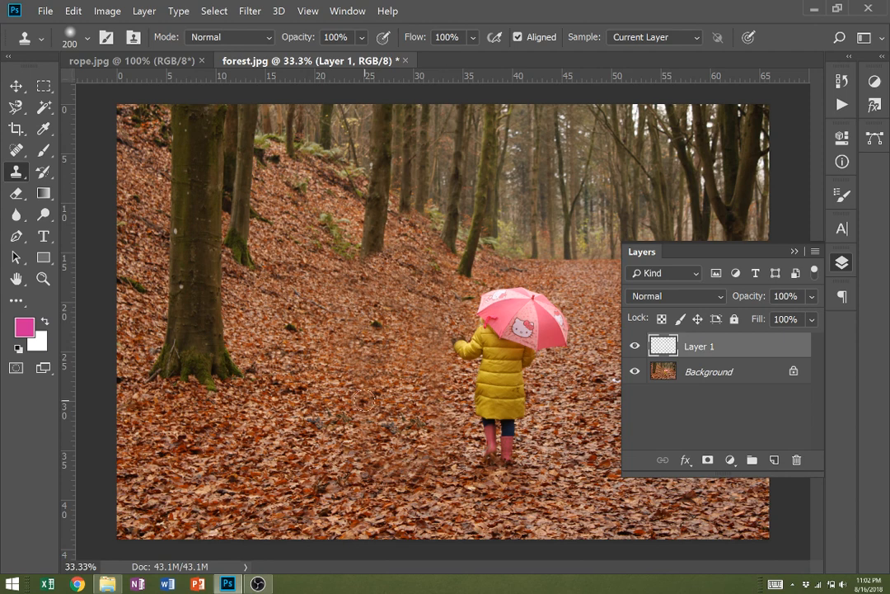
click(697, 373)
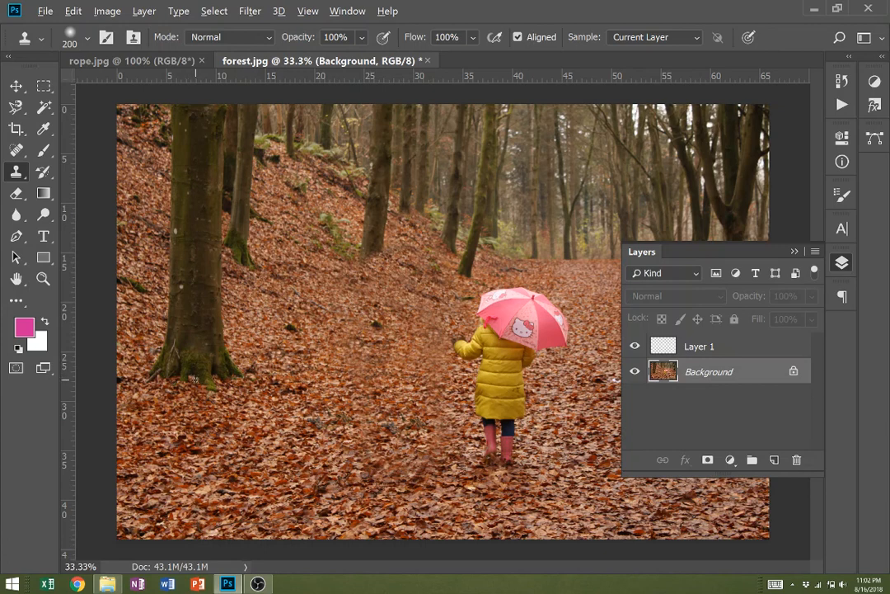
click(701, 349)
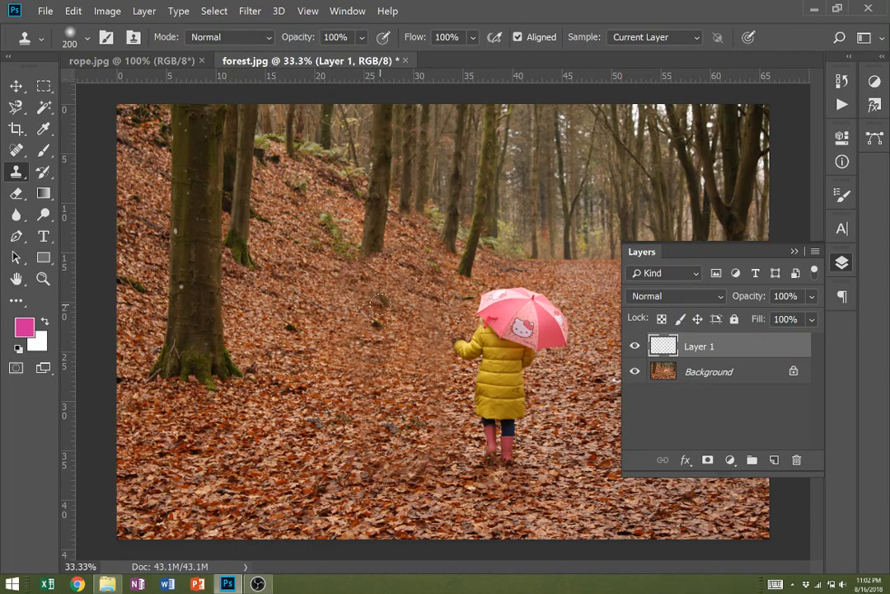
mouse_move(357, 293)
mouse_down()
mouse_move(406, 291)
mouse_move(348, 291)
mouse_move(401, 274)
mouse_move(404, 247)
mouse_move(376, 275)
mouse_move(394, 249)
mouse_up()
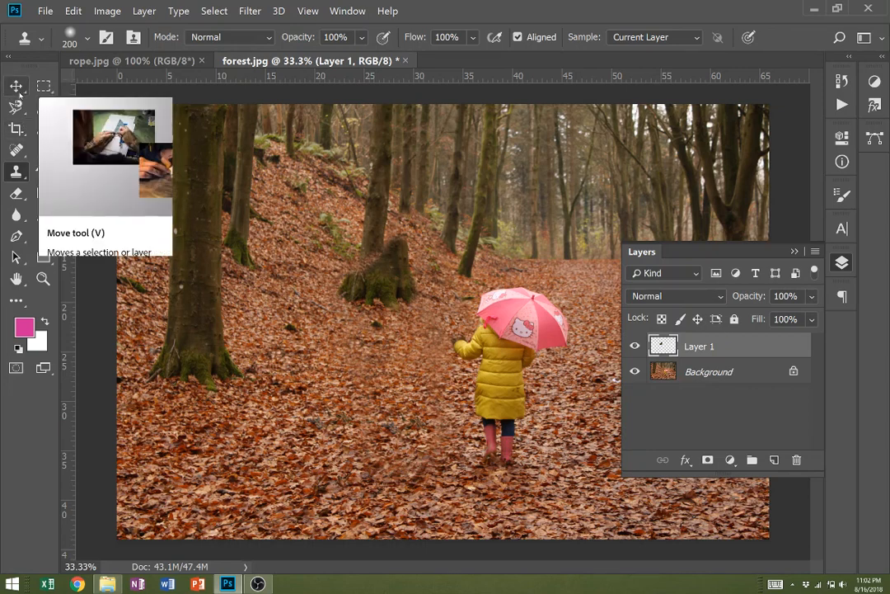
Transform the cloned base layer to about 45% width and 53% height and position it under the middle tree's trunk
click(17, 85)
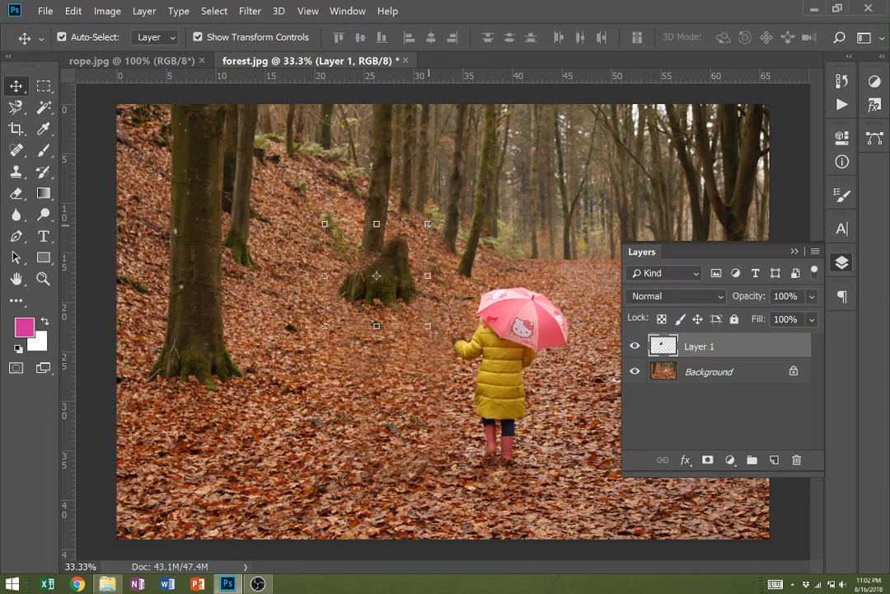
key(ctrl+t)
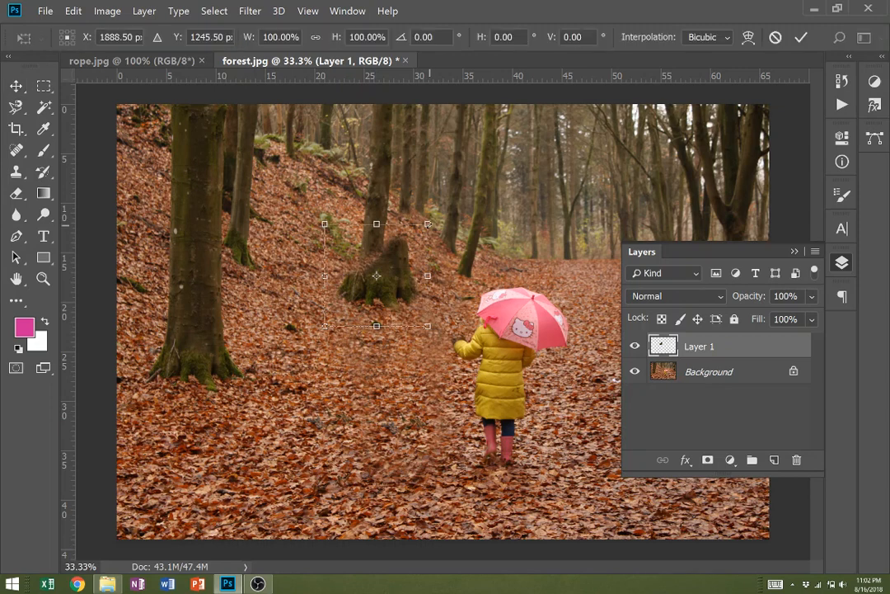
mouse_move(393, 272)
mouse_down()
mouse_move(411, 238)
mouse_move(375, 265)
mouse_move(391, 267)
mouse_up()
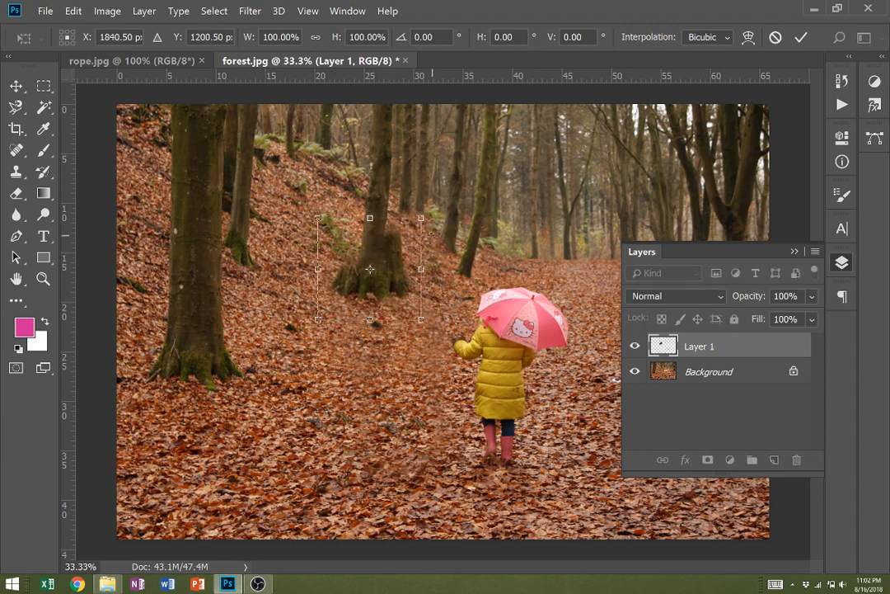
drag(422, 217, 378, 256)
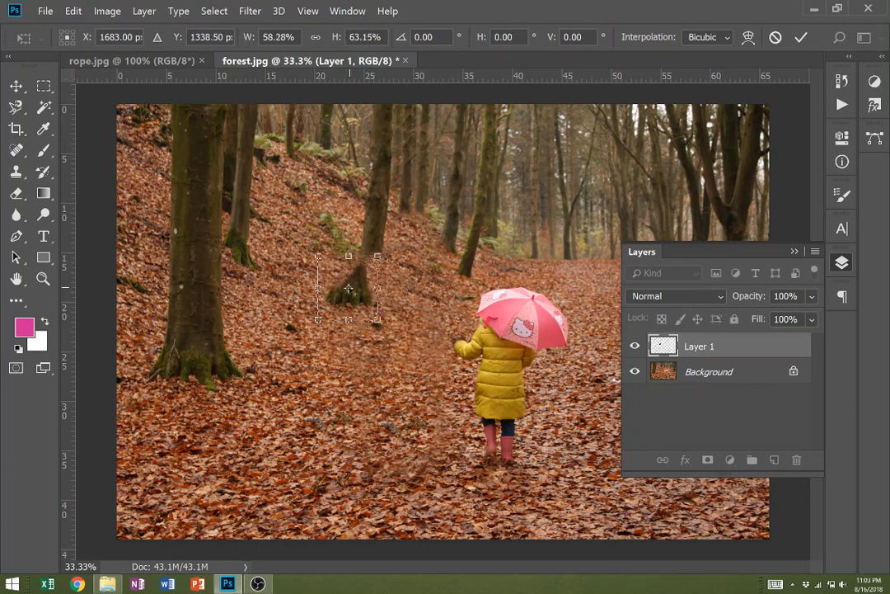
drag(349, 287, 379, 258)
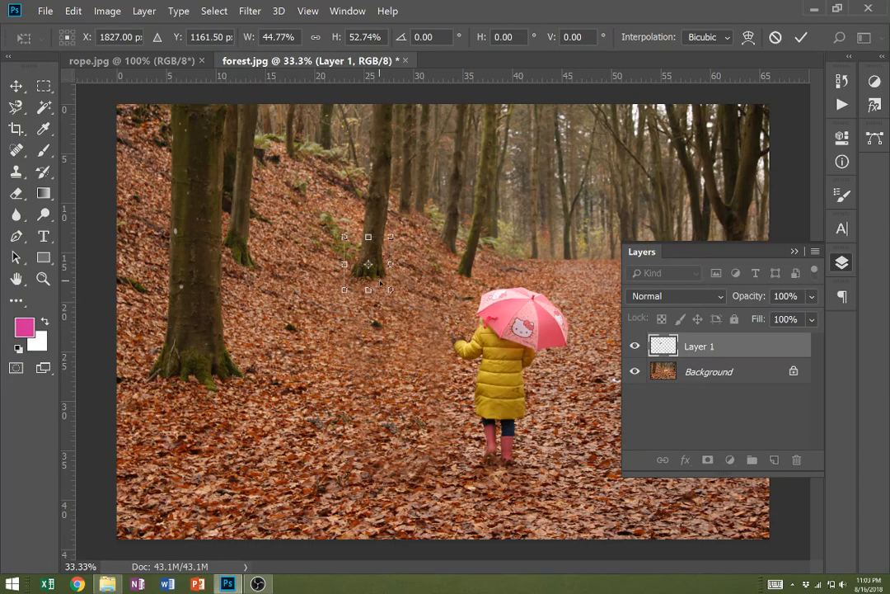
key(Return)
Open the Lens Blur filter for the cloned tree base layer, with its dialog shrunk and moved aside to uncover the trunk
key(z)
click(381, 250)
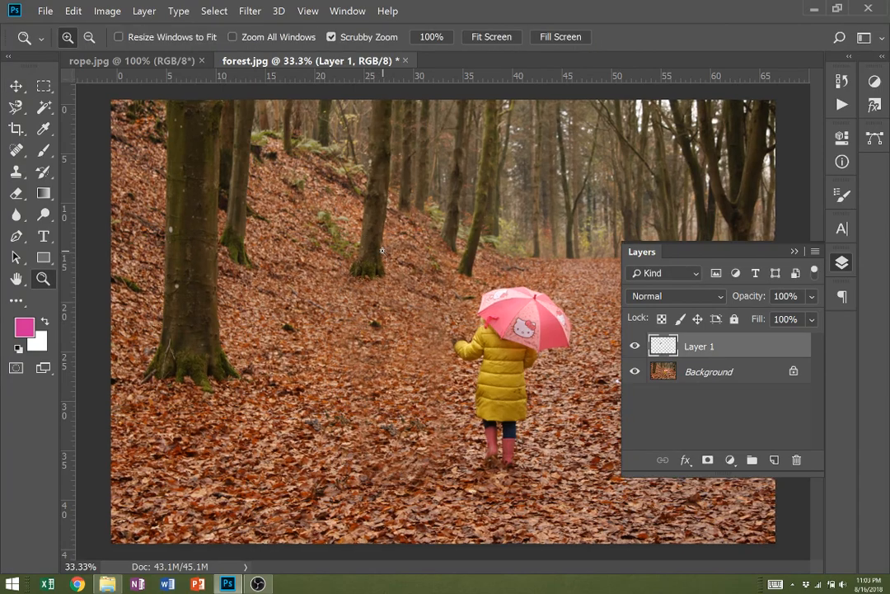
click(382, 250)
click(376, 249)
click(367, 248)
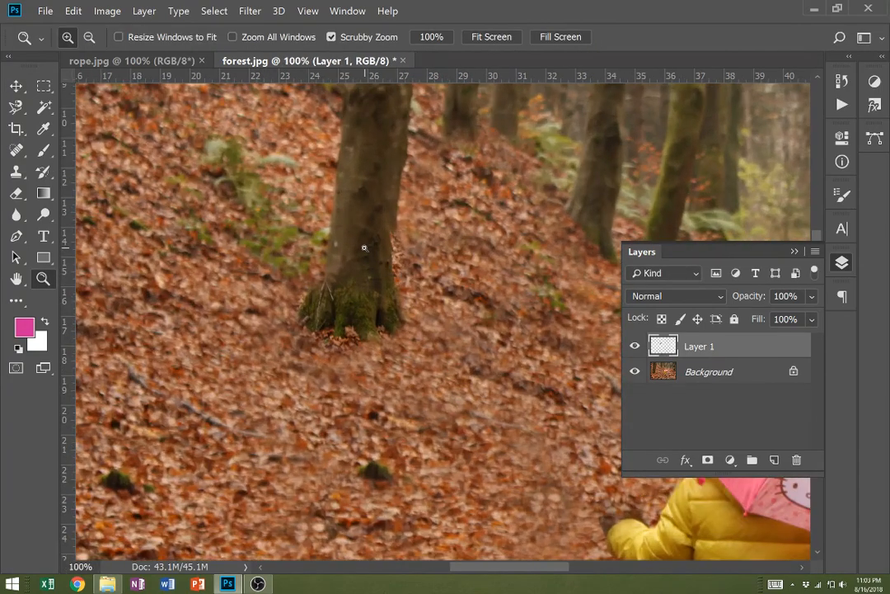
click(363, 248)
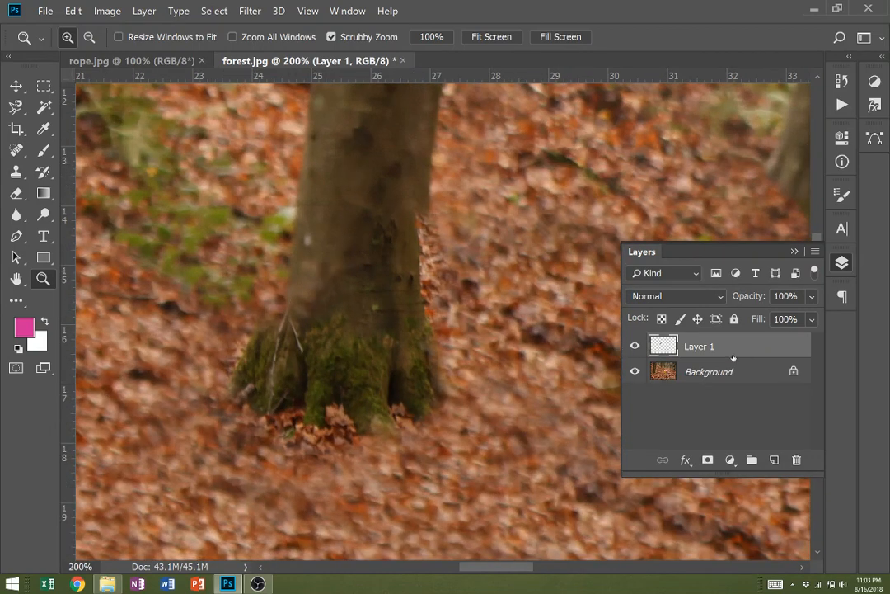
click(253, 12)
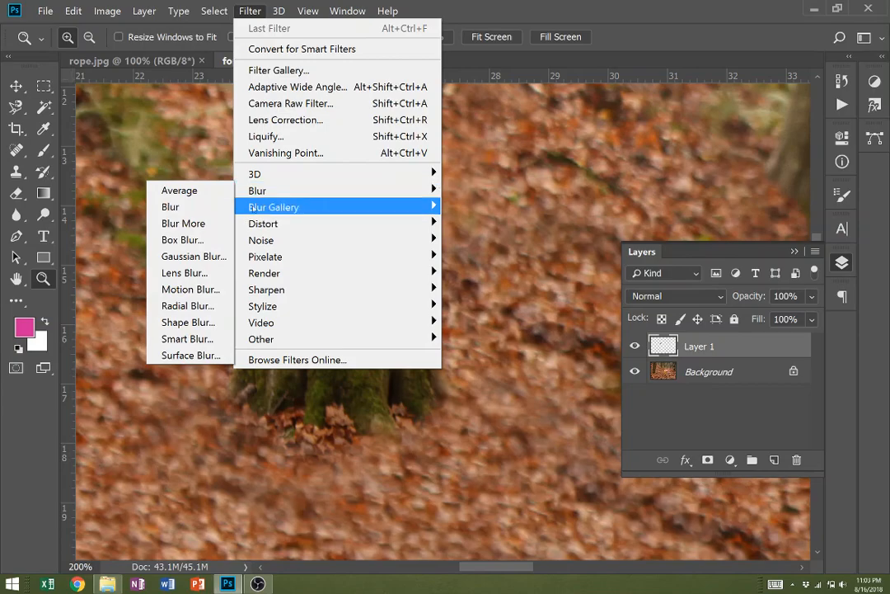
click(201, 277)
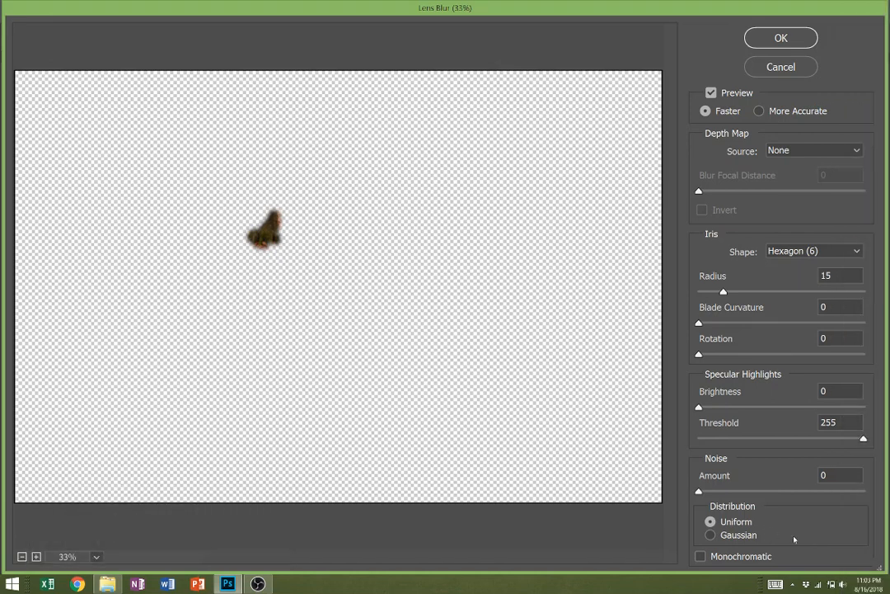
drag(886, 463, 530, 463)
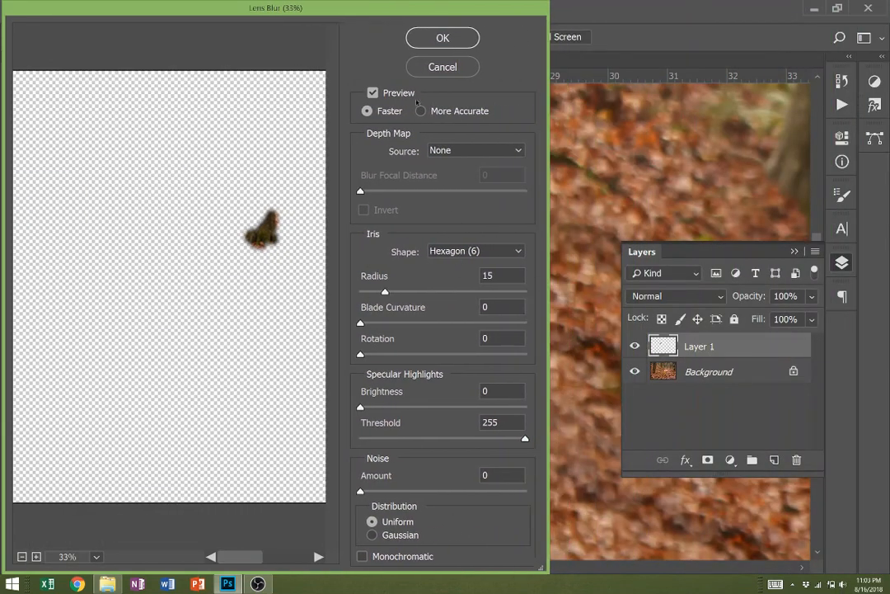
drag(359, 9, 769, 30)
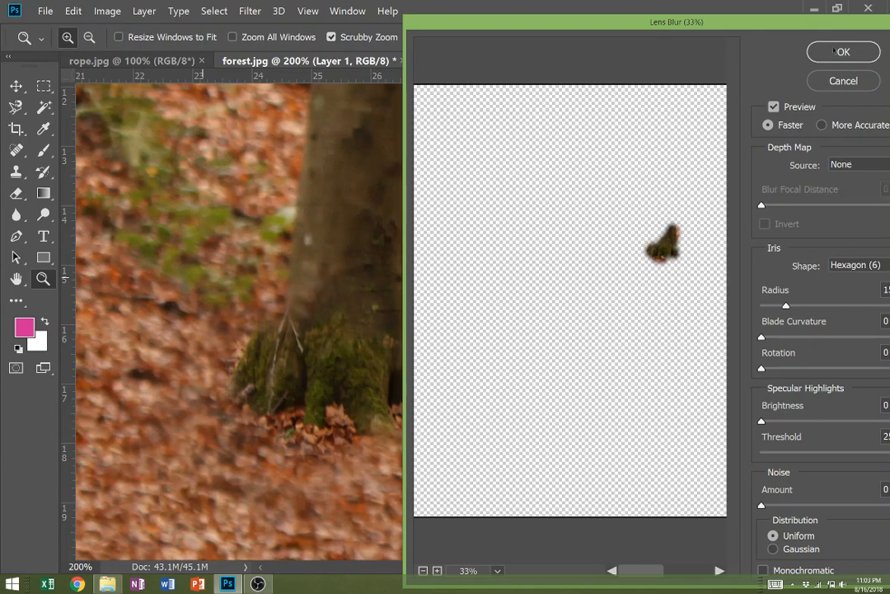
drag(828, 25, 748, 22)
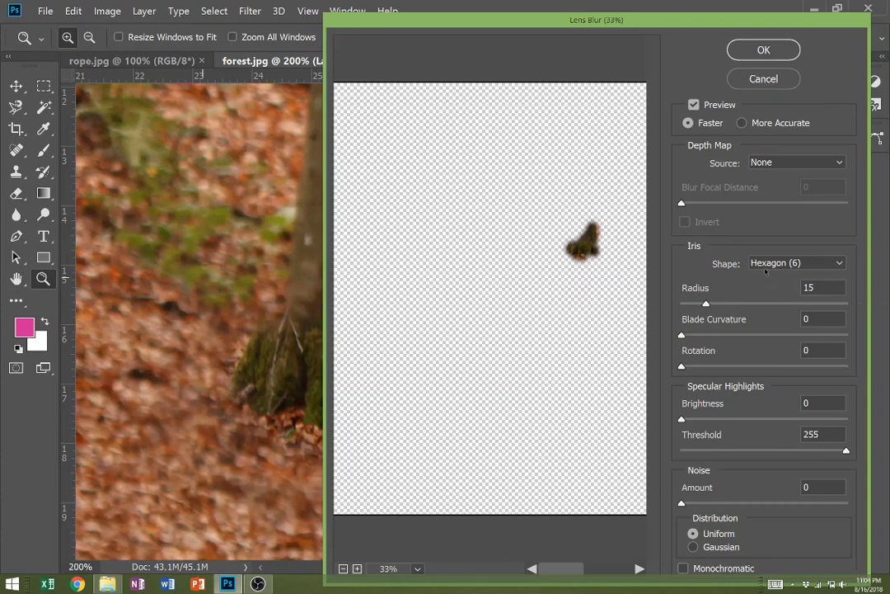
Apply the Lens Blur with Layer Mask as the depth map source, a blur focal distance of 60 and a radius of 15
click(766, 164)
click(773, 204)
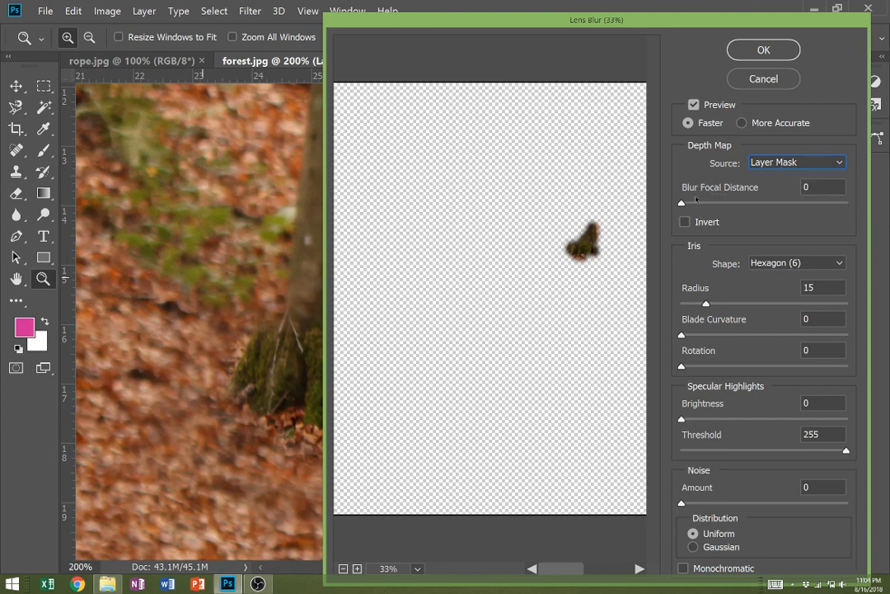
mouse_move(681, 204)
mouse_down()
mouse_move(706, 208)
mouse_move(698, 208)
mouse_up()
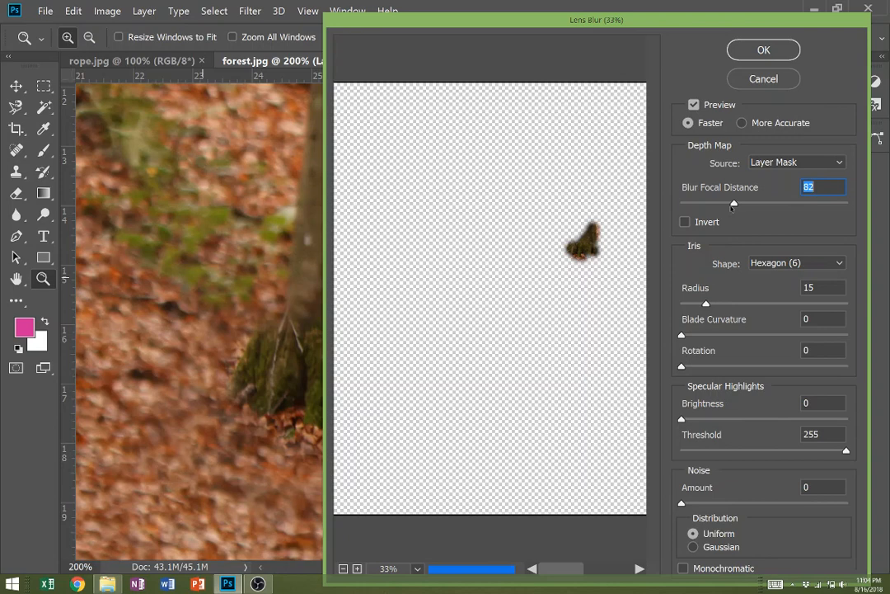
drag(733, 204, 698, 205)
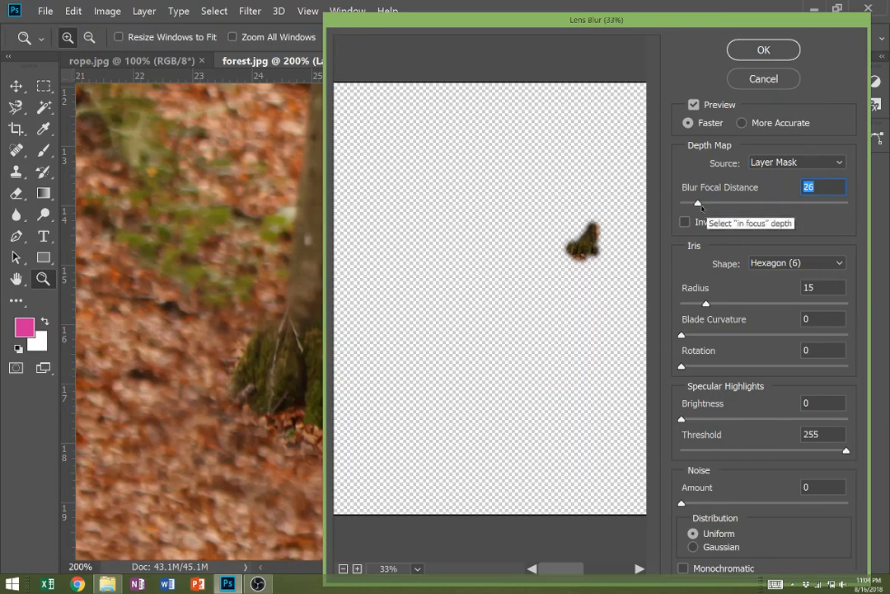
key(Up)
click(721, 205)
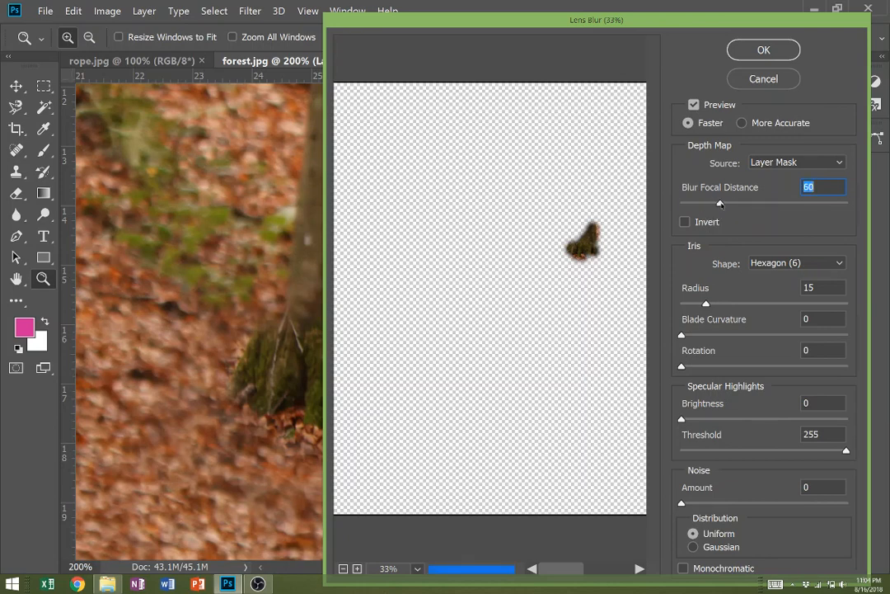
click(764, 50)
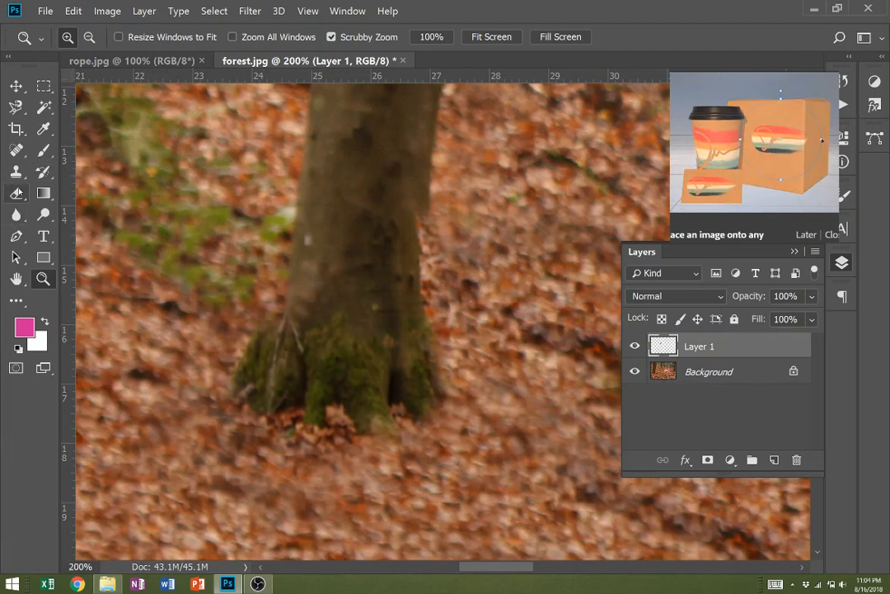
Choose the Eraser with a soft brush of about 39 px
click(15, 193)
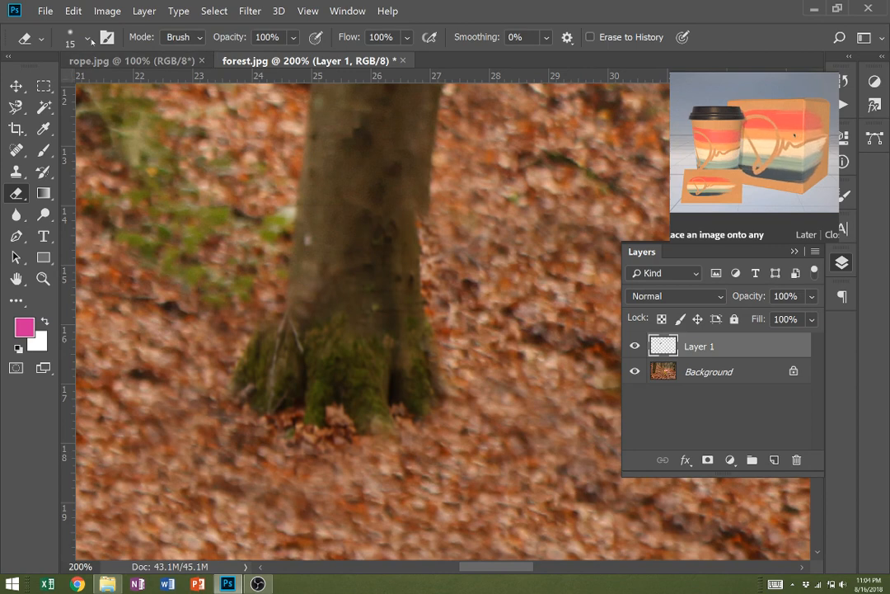
click(86, 37)
drag(100, 90, 109, 90)
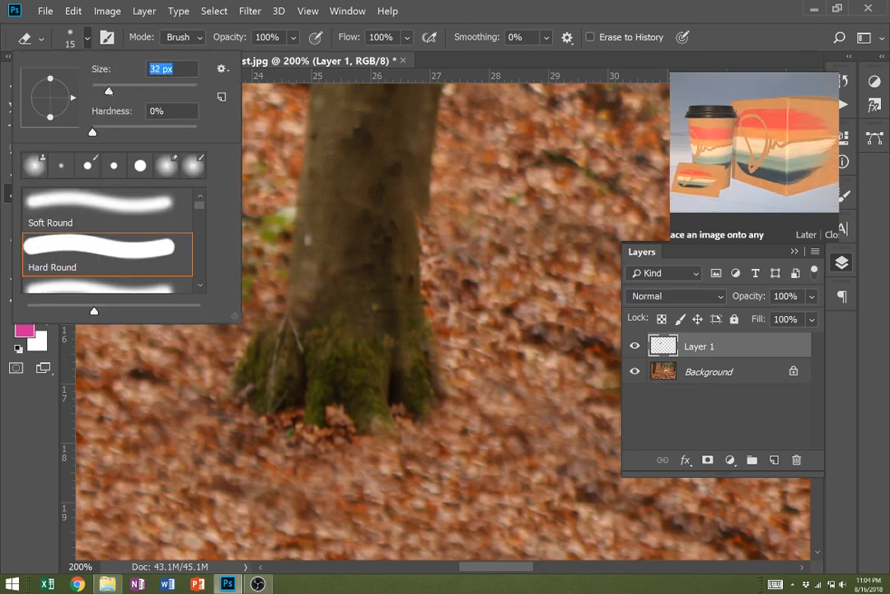
key(Return)
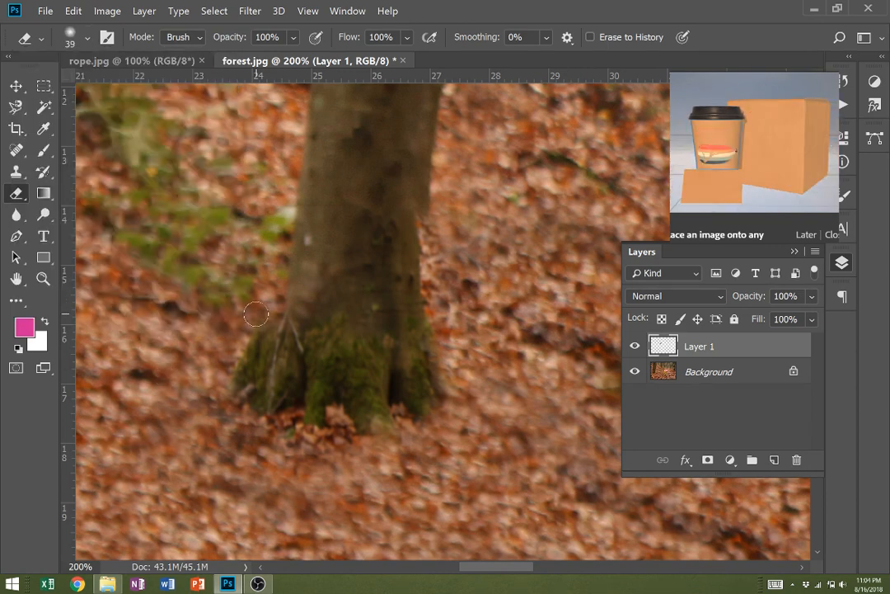
Postpone the pop-up feature tip and collapse the layer list to uncover the whole photo at 33.33%
key(z)
alt+click(216, 369)
alt+click(218, 361)
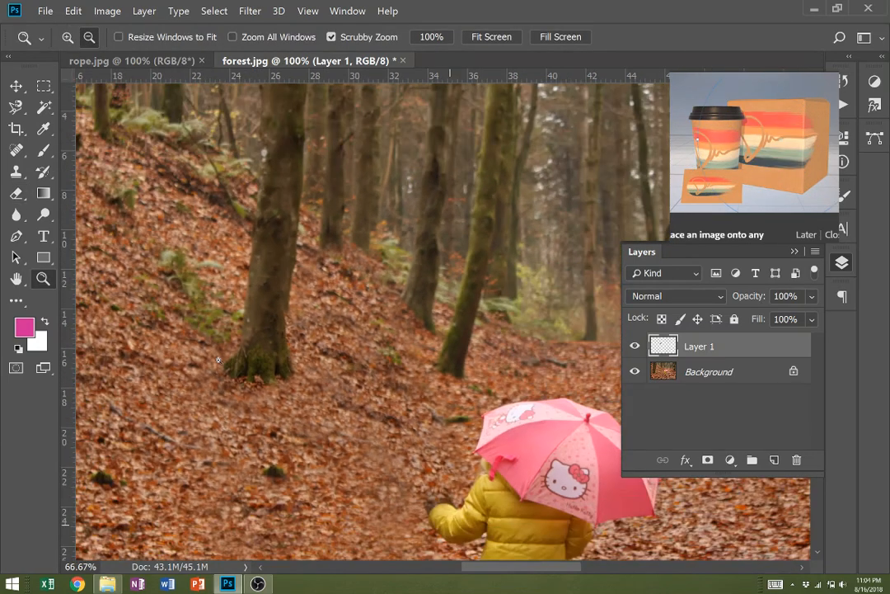
alt+click(221, 363)
alt+click(402, 385)
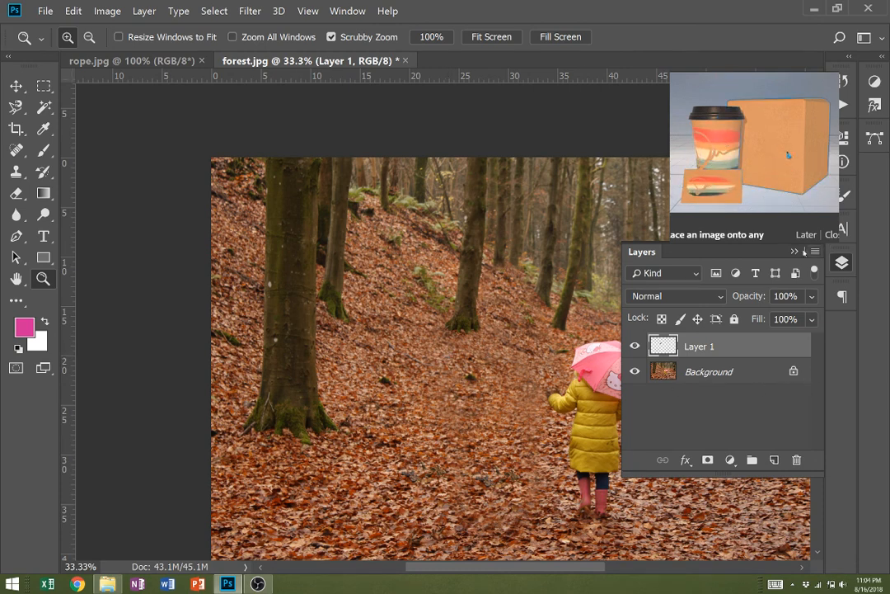
click(807, 236)
click(796, 253)
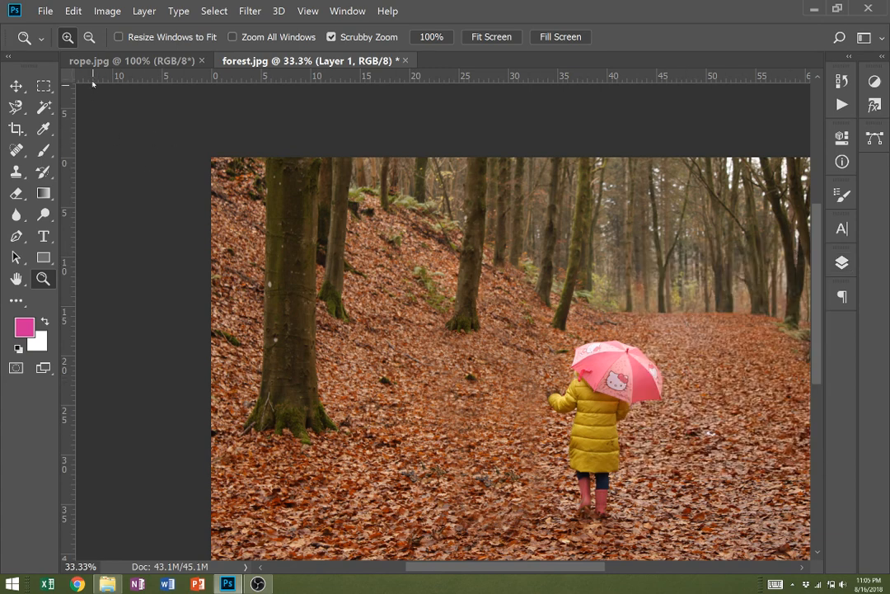
Save the retouched photo to the Desktop as a quality 12 progressive JPEG named "forest edited" followed by the surname
click(43, 11)
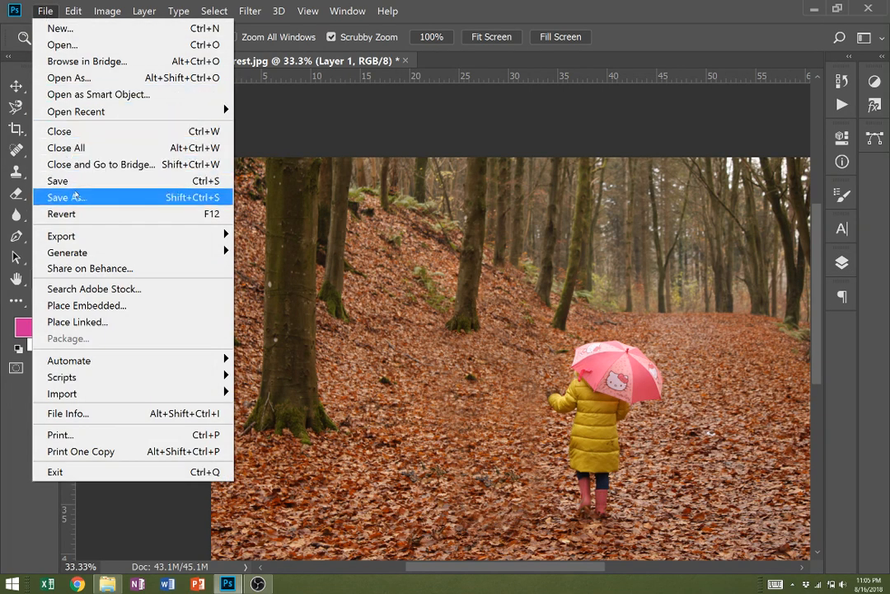
click(65, 181)
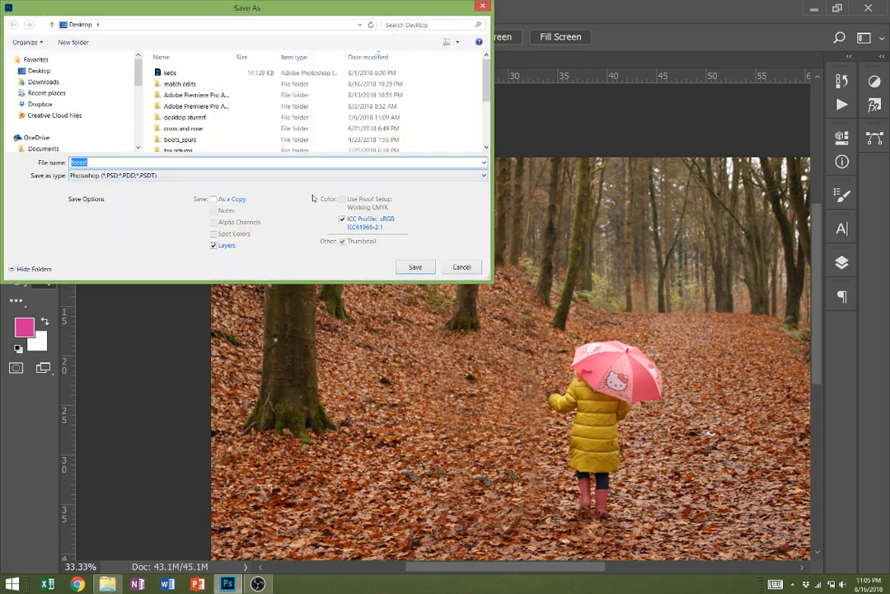
click(119, 176)
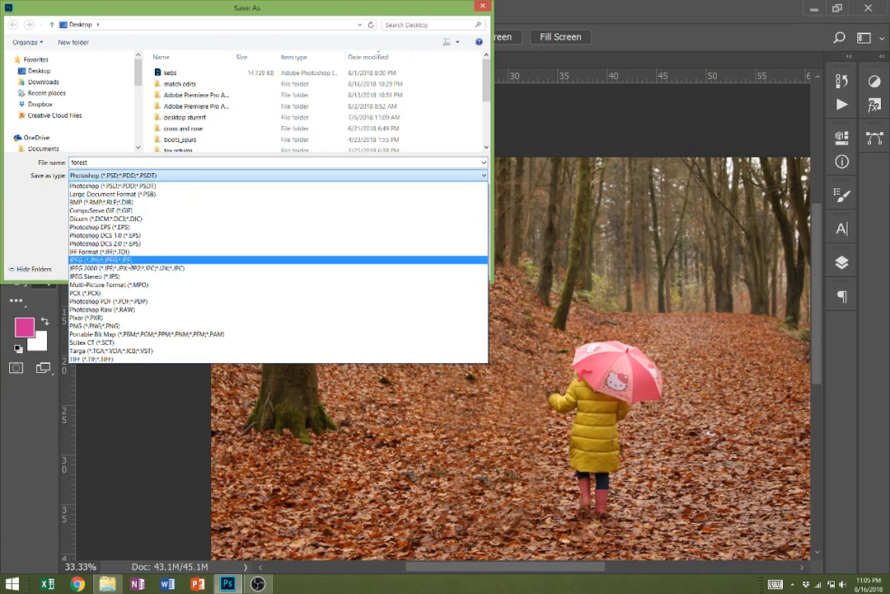
click(125, 261)
double_click(120, 161)
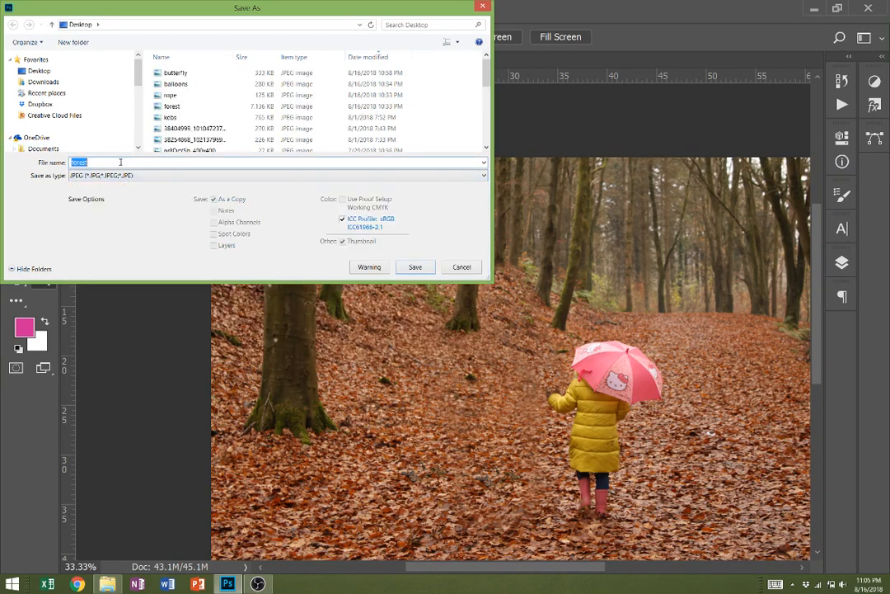
key(BackSpace)
text(fo)
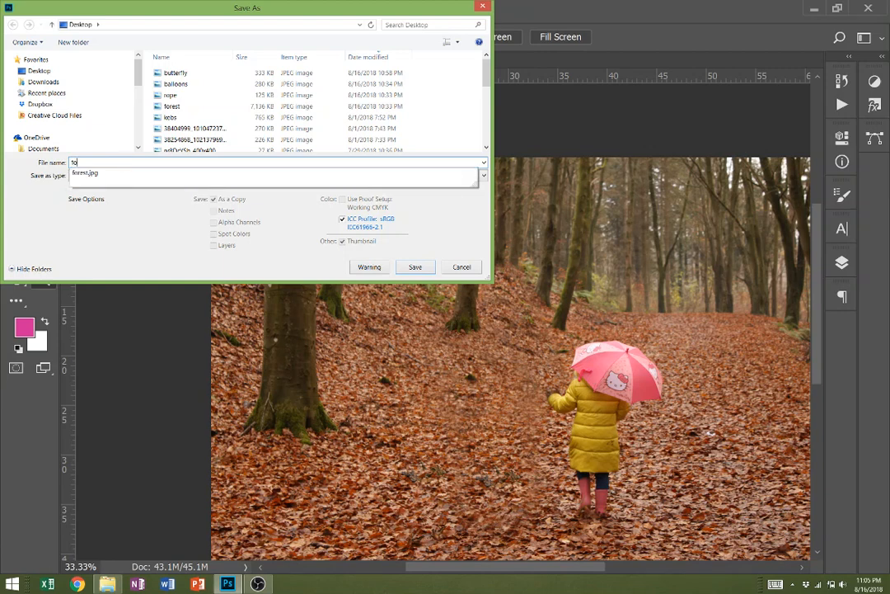
text(rest edited lobello)
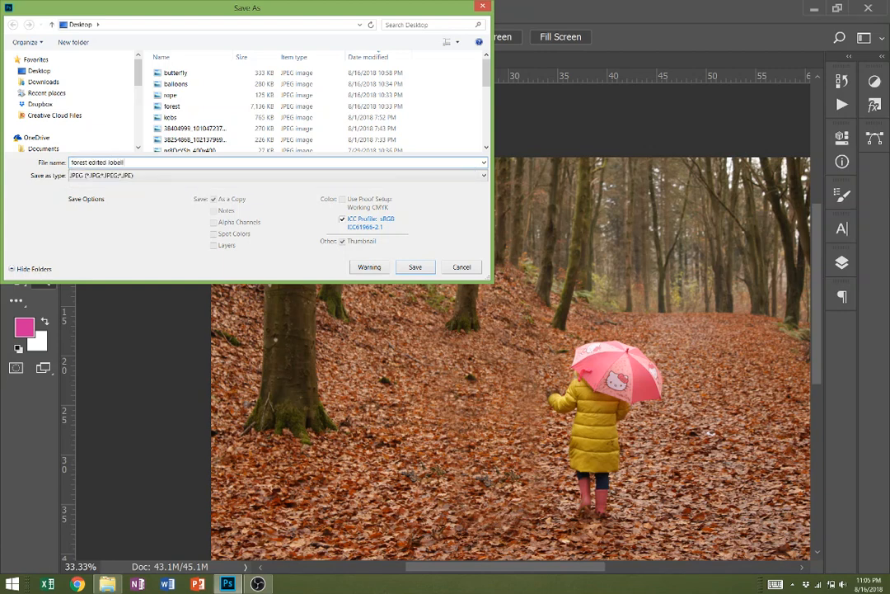
click(413, 267)
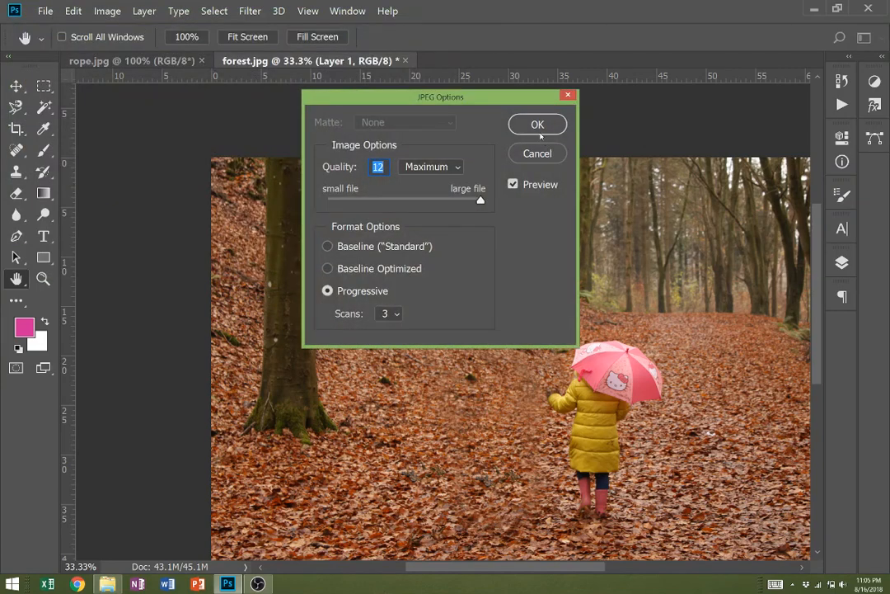
click(539, 129)
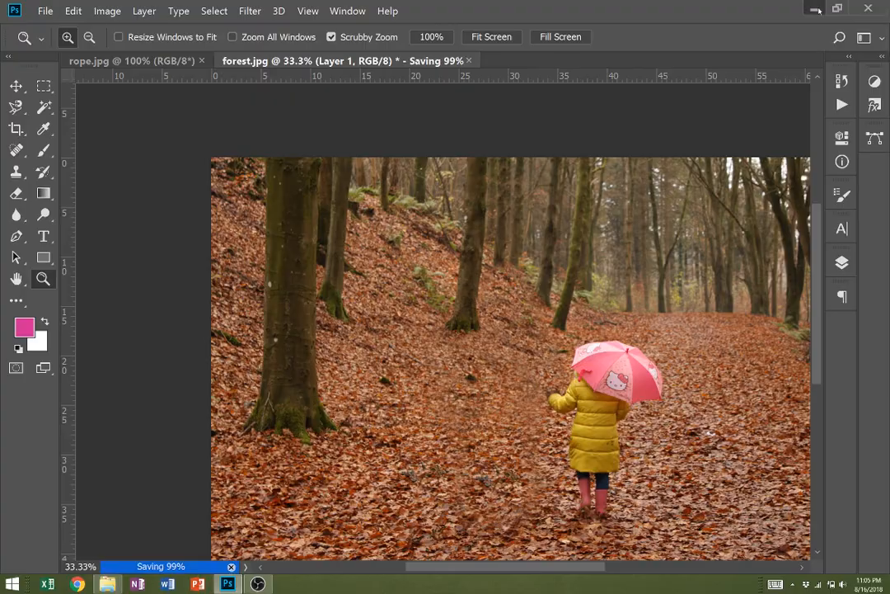
Switch to the desktop and place the edited forest JPEG beside the original forest image
click(814, 8)
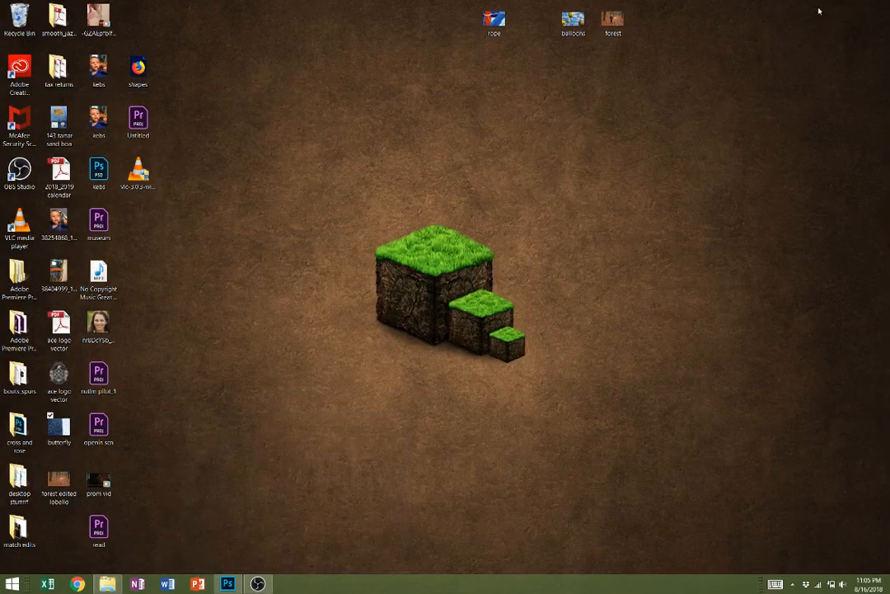
drag(59, 481, 664, 18)
View the original forest image in Windows Photo Viewer, compare it repeatedly with the edited version, and close the viewer
double_click(613, 21)
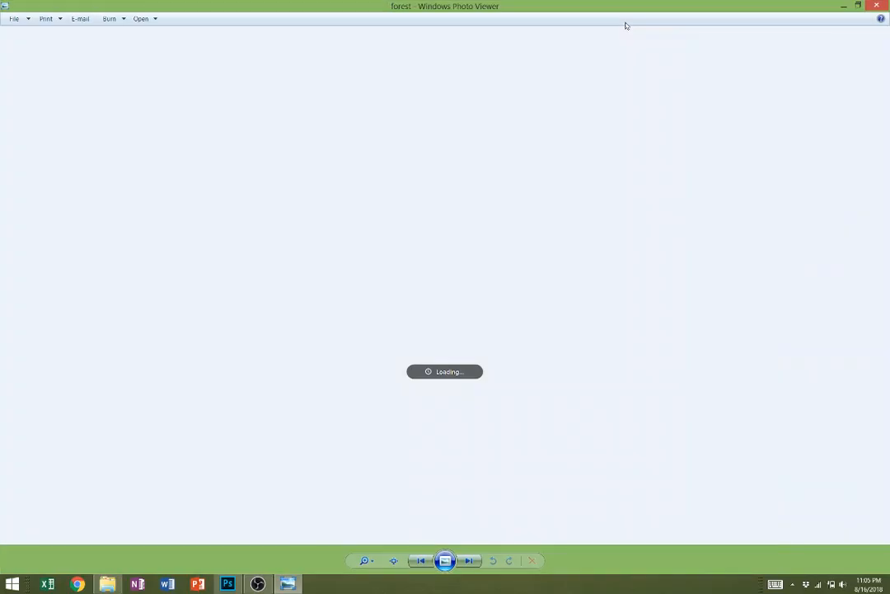
key(Right)
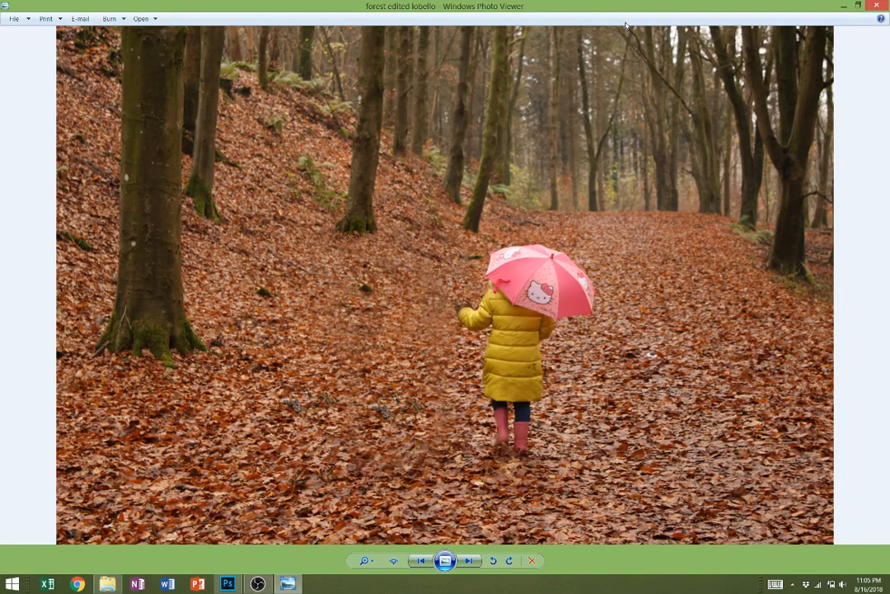
key(Left)
key(Right)
key(Left)
key(Right)
key(Left)
key(Right)
key(Left)
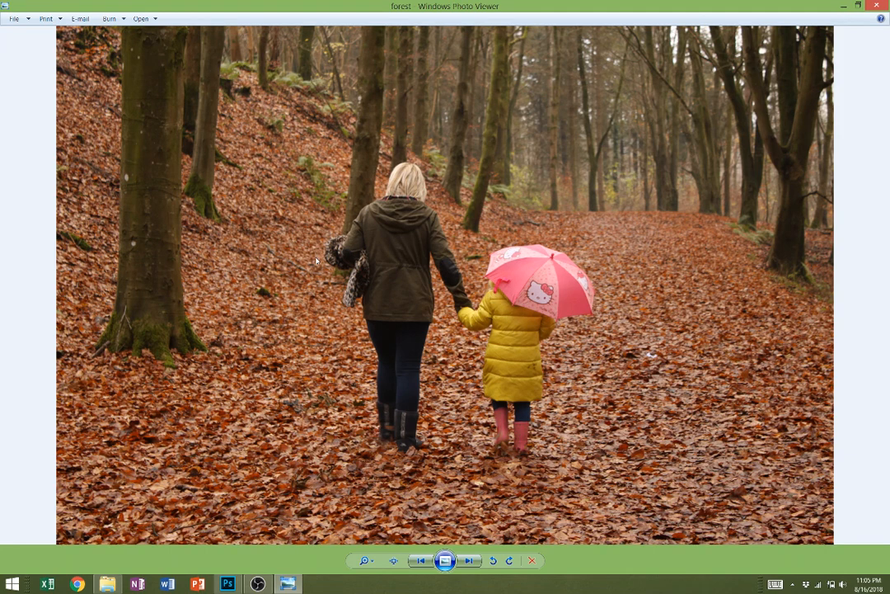
key(Right)
key(Left)
key(Right)
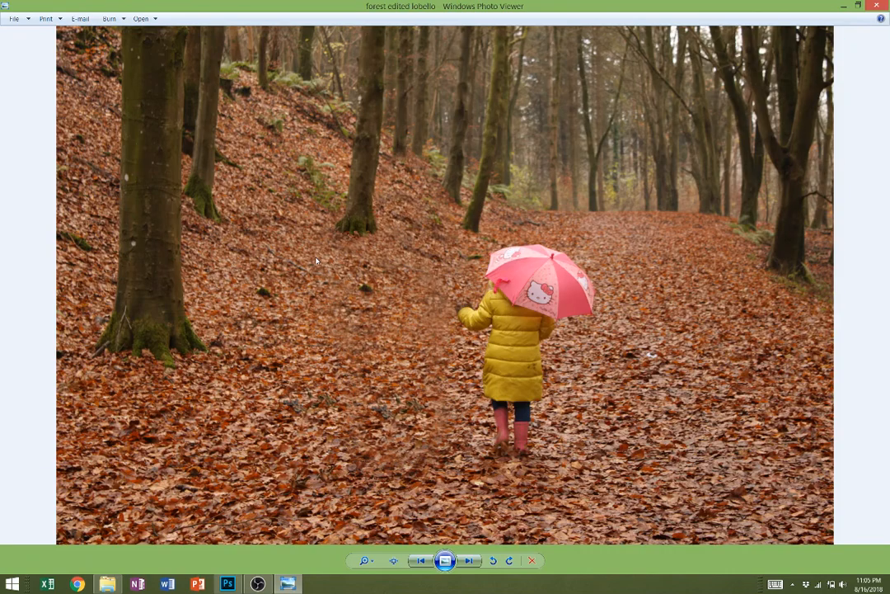
key(Left)
key(Right)
click(876, 6)
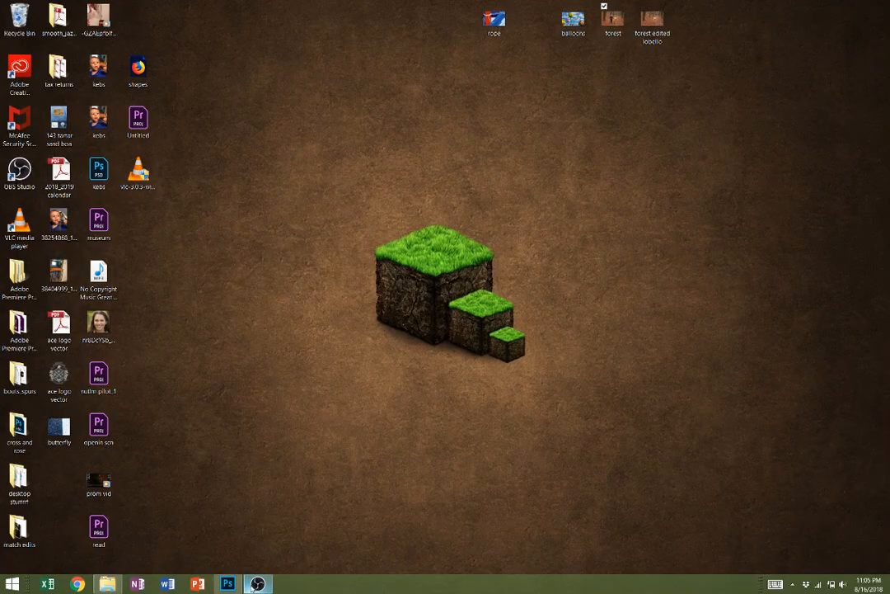
Switch back to Photoshop and close the retouched forest.jpg without saving its changes
click(228, 584)
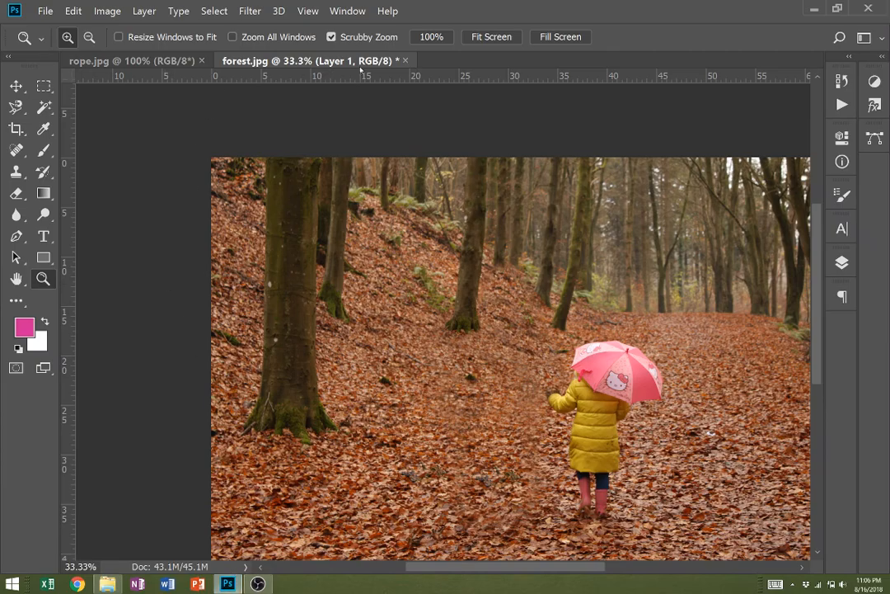
click(406, 61)
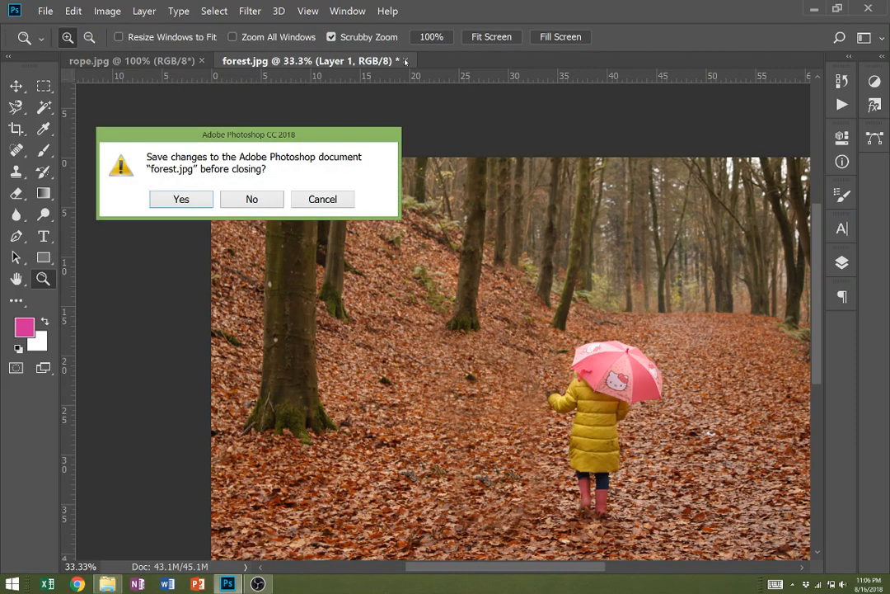
click(253, 199)
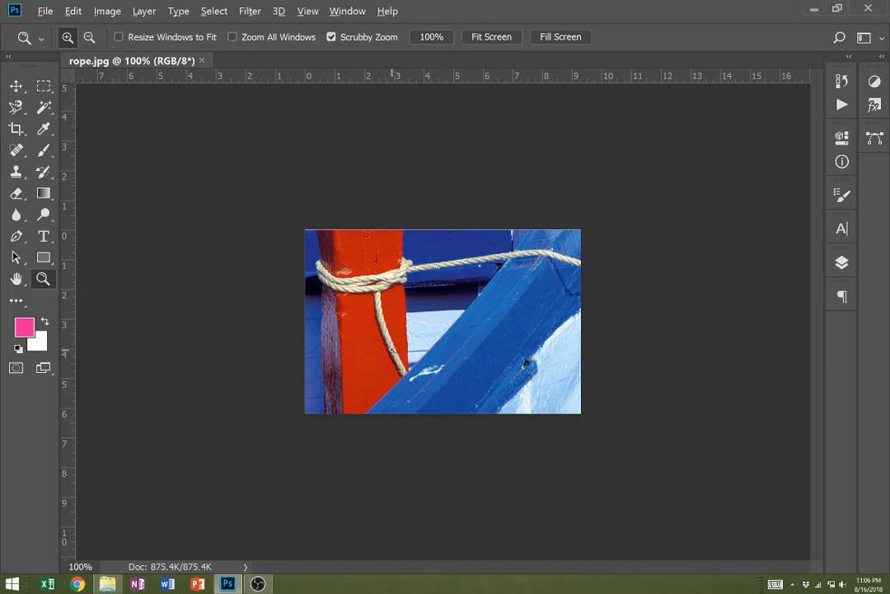
Enlarge rope.jpg to 200% and activate the Clone Stamp tool
scroll(392, 350, up, 5)
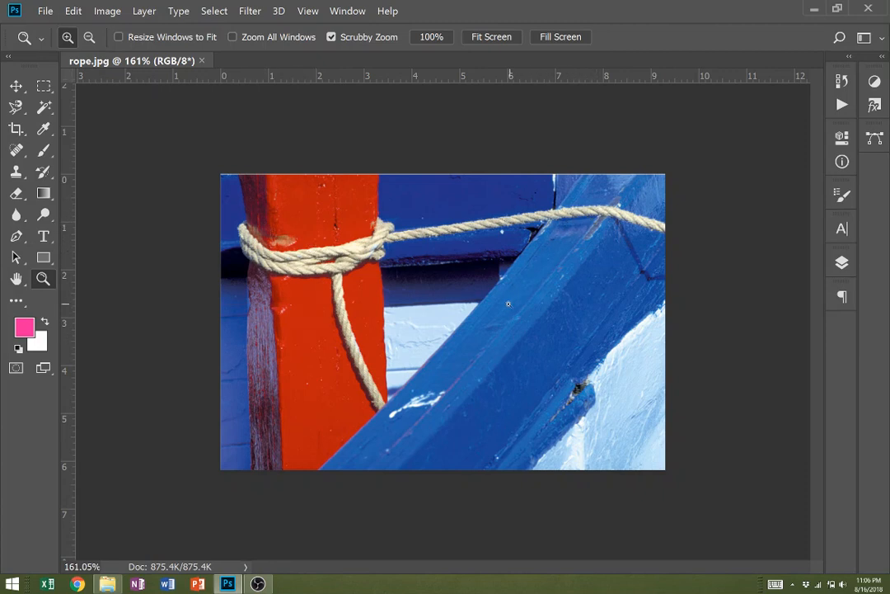
click(333, 378)
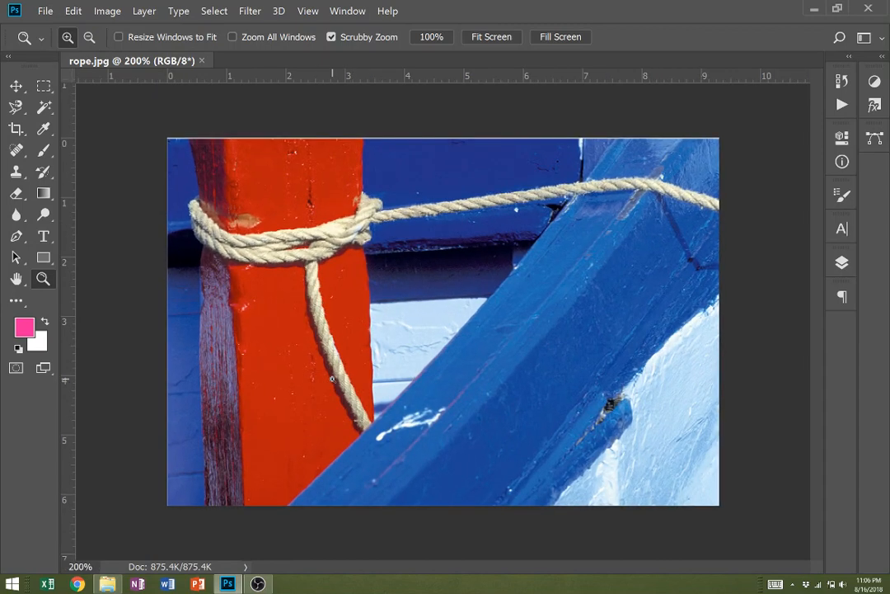
key(s)
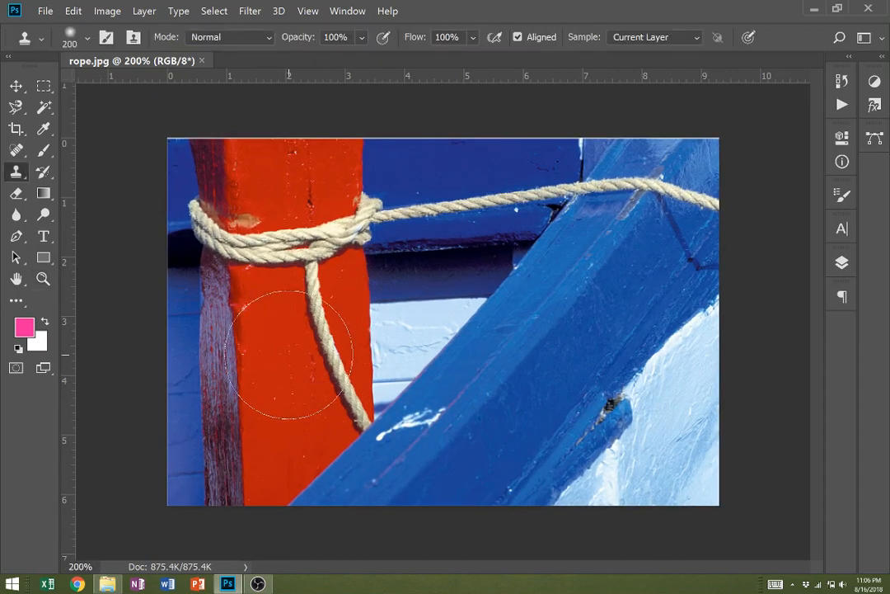
Try cloning red paint over the hanging rope end with oversized soft brushes, and undo the strokes
click(335, 348)
key(bracketleft)
key(bracketleft)
key(bracketleft)
key(bracketleft)
key(bracketleft)
key(bracketleft)
key(bracketleft)
key(bracketleft)
key(bracketleft)
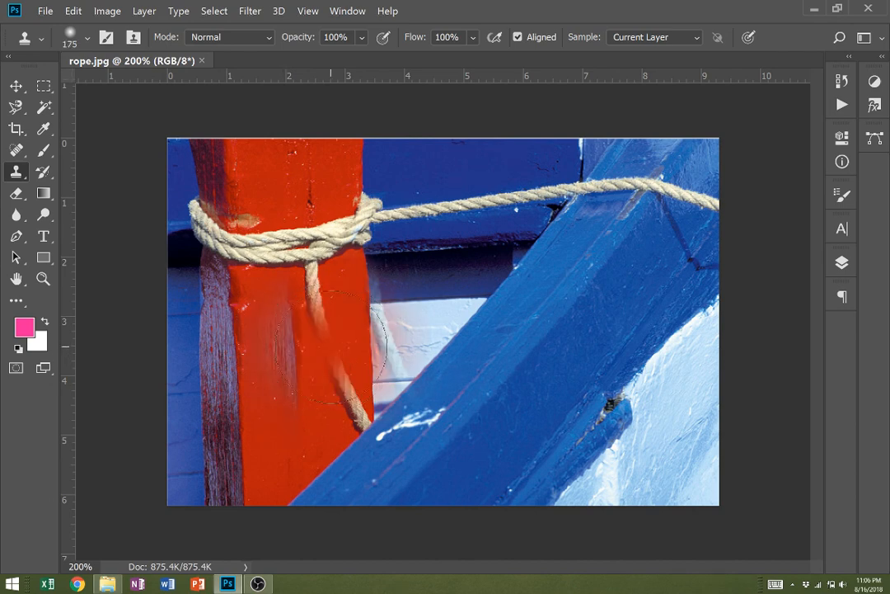
key(ctrl+z)
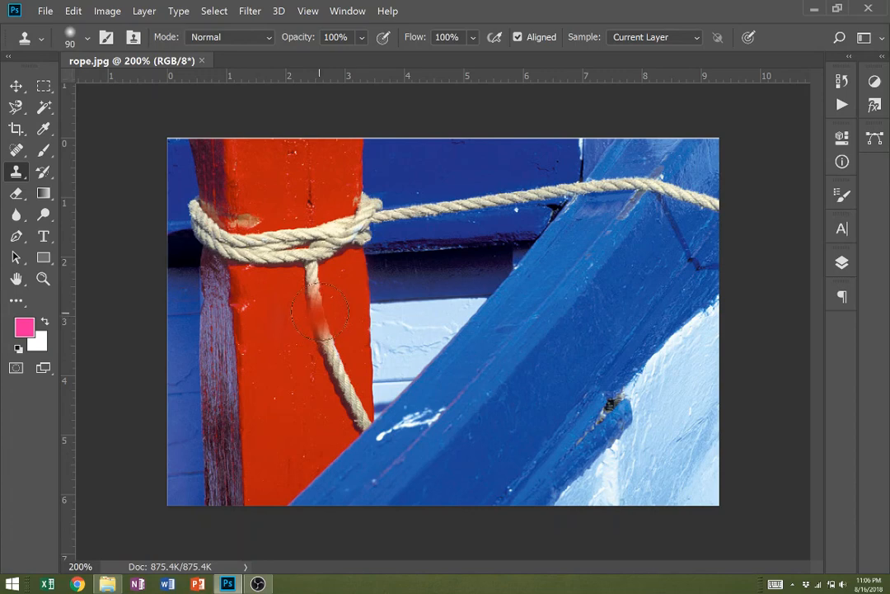
key(bracketright)
key(bracketright)
key(bracketright)
drag(320, 315, 324, 334)
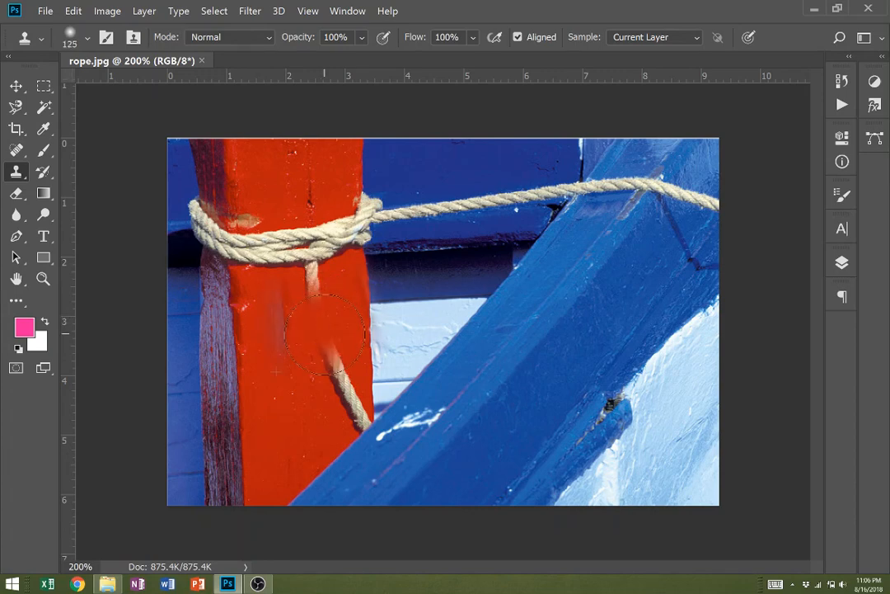
key(ctrl+z)
Reduce the Clone Stamp brush to 80 and clone red paint over the hanging rope end on the post
key(bracketleft)
key(bracketleft)
key(bracketleft)
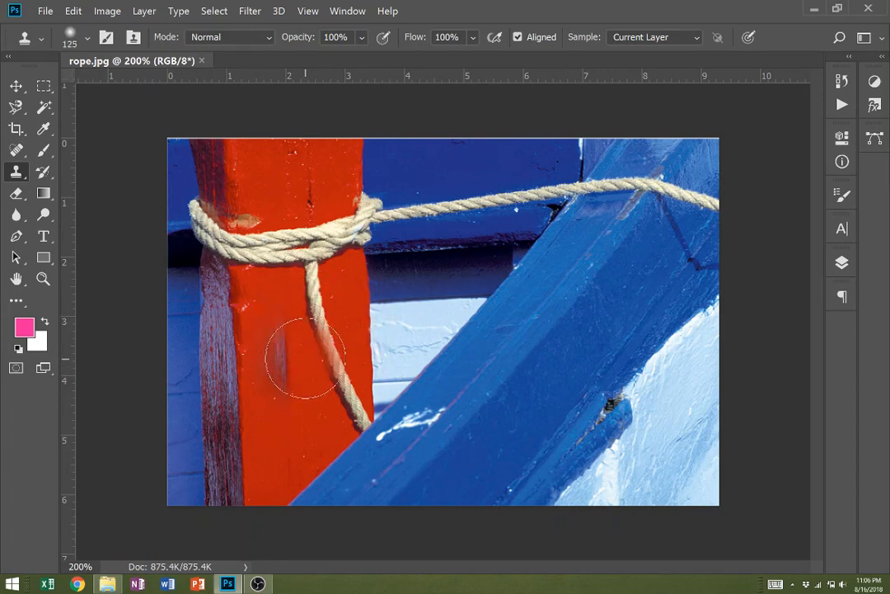
mouse_move(320, 334)
mouse_down()
mouse_move(345, 412)
mouse_move(312, 287)
mouse_up()
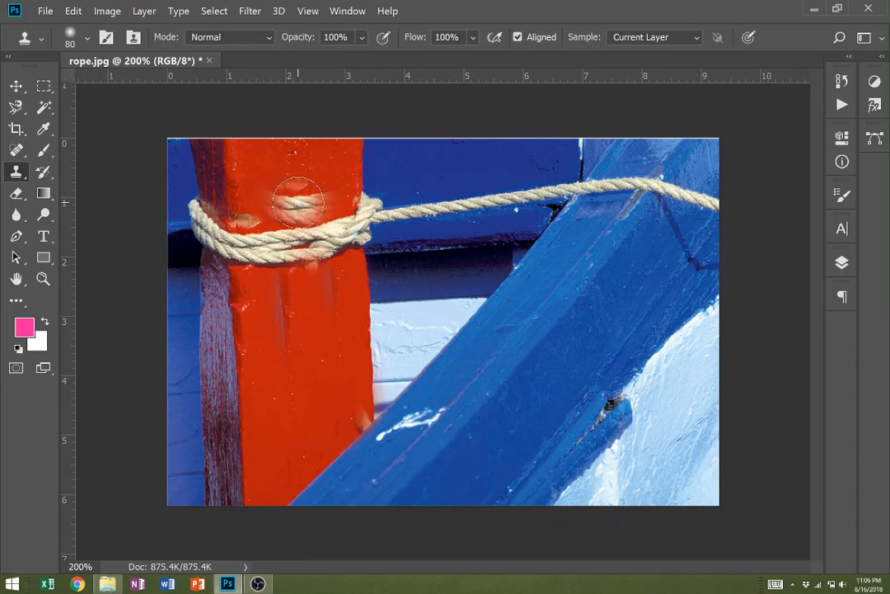
Reduce the brush to 50 and clone red paint over the rope coils across the post's middle and right part
key(bracketleft)
key(bracketleft)
key(bracketleft)
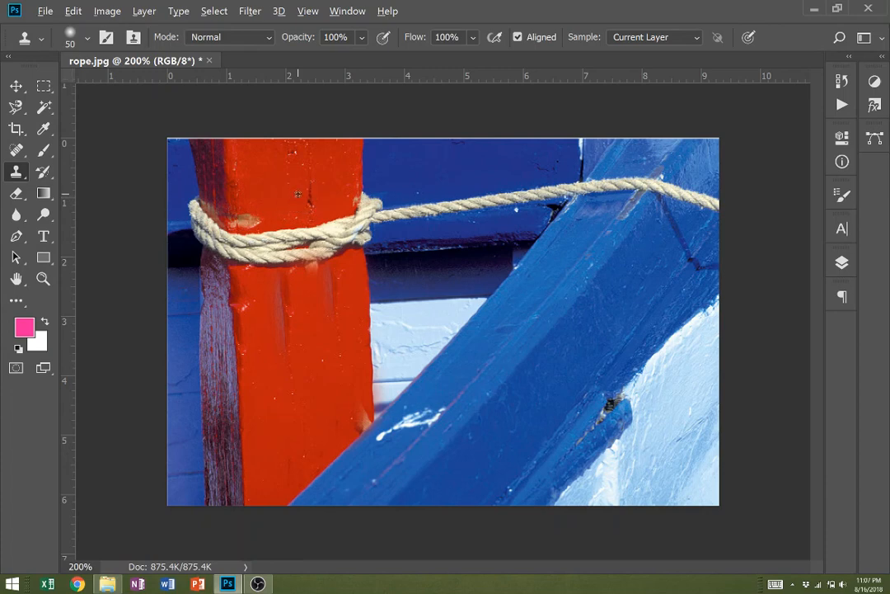
alt+click(295, 212)
click(305, 239)
mouse_move(305, 239)
mouse_down()
mouse_move(332, 222)
mouse_move(329, 247)
mouse_move(319, 223)
mouse_move(284, 241)
mouse_move(293, 264)
mouse_move(327, 257)
mouse_move(309, 345)
mouse_move(301, 288)
mouse_move(337, 241)
mouse_up()
alt+click(310, 310)
alt+click(266, 315)
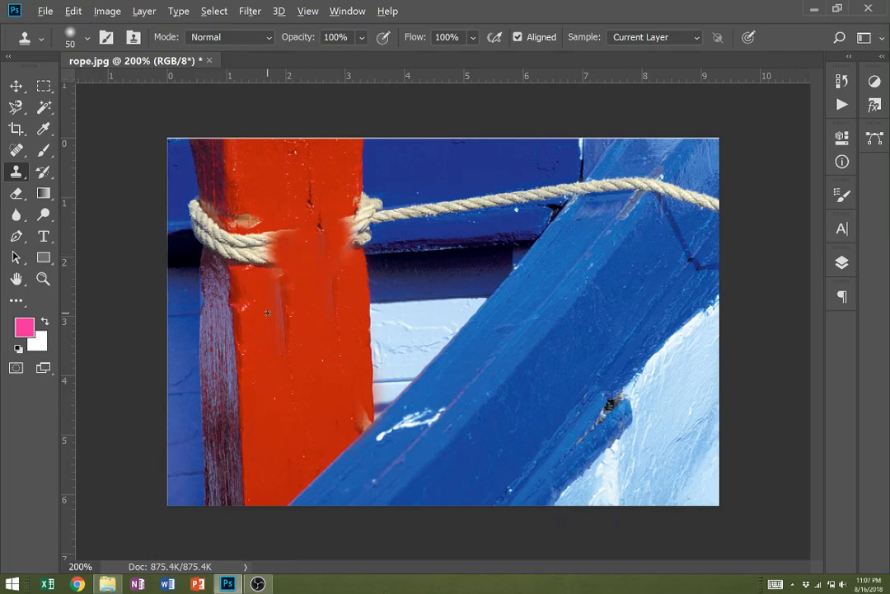
mouse_move(332, 203)
mouse_down()
mouse_move(332, 237)
mouse_move(344, 201)
mouse_move(340, 247)
mouse_move(343, 190)
mouse_move(347, 260)
mouse_up()
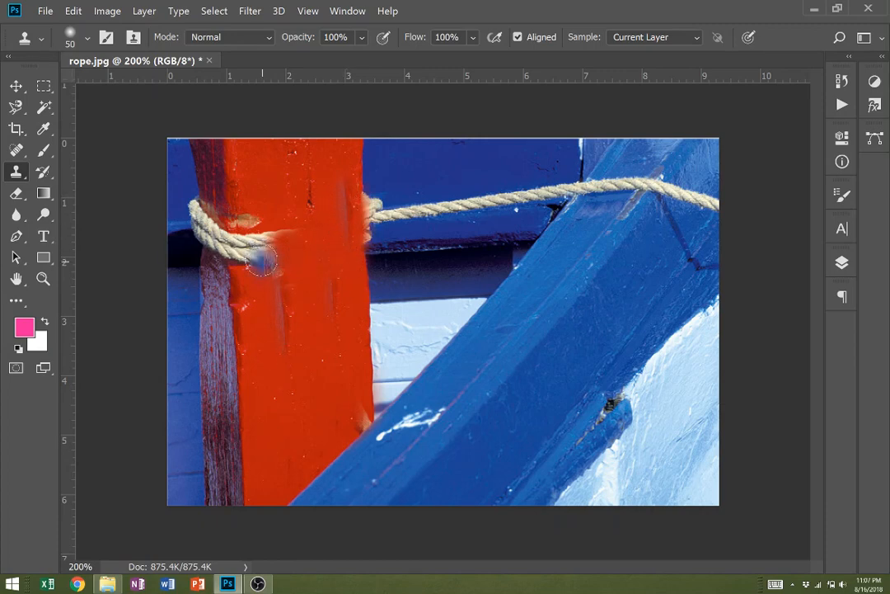
Clone red paint and the weathered purple edge over the rope coils on the post's left part
alt+click(264, 325)
mouse_move(278, 277)
mouse_down()
mouse_move(264, 275)
mouse_move(223, 228)
mouse_move(231, 206)
mouse_move(213, 215)
mouse_move(253, 241)
mouse_move(225, 240)
mouse_move(215, 216)
mouse_up()
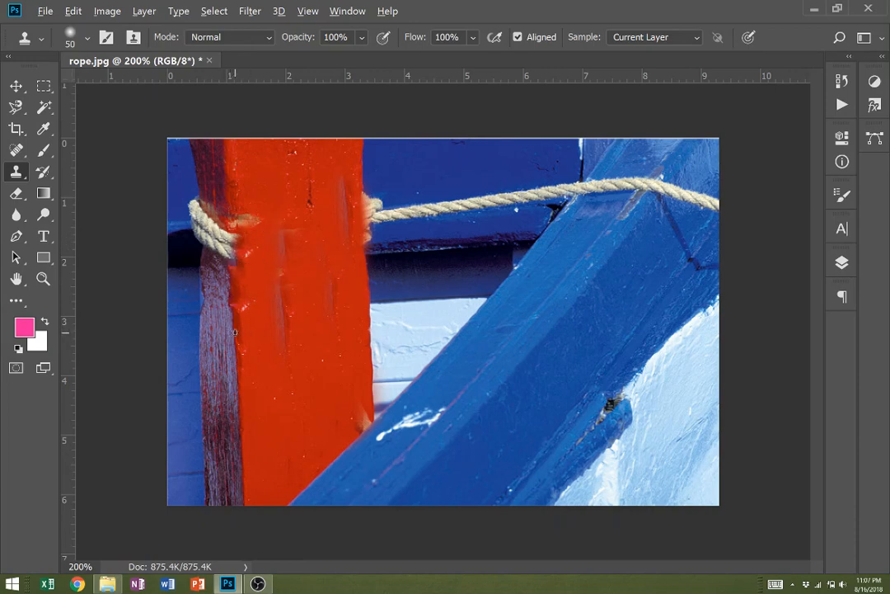
drag(231, 256, 225, 226)
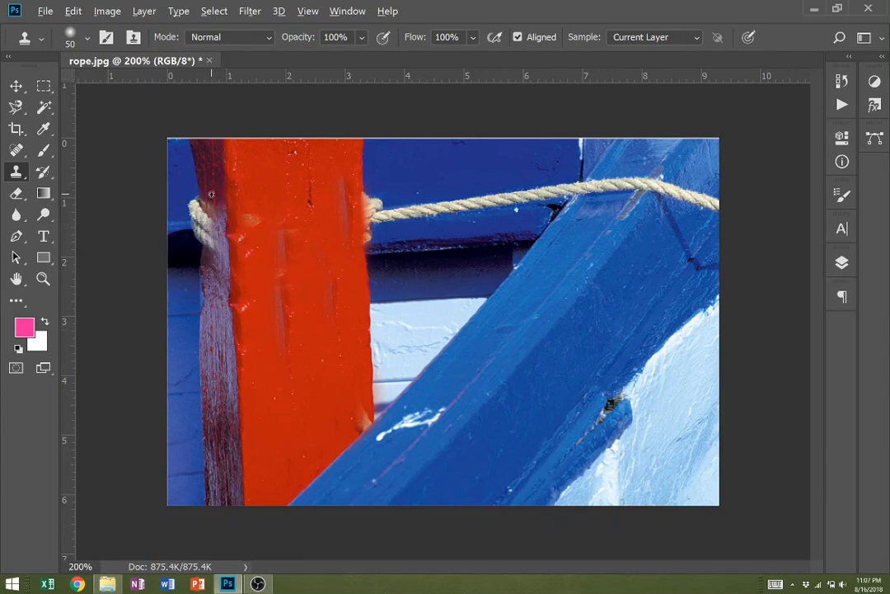
drag(197, 205, 208, 212)
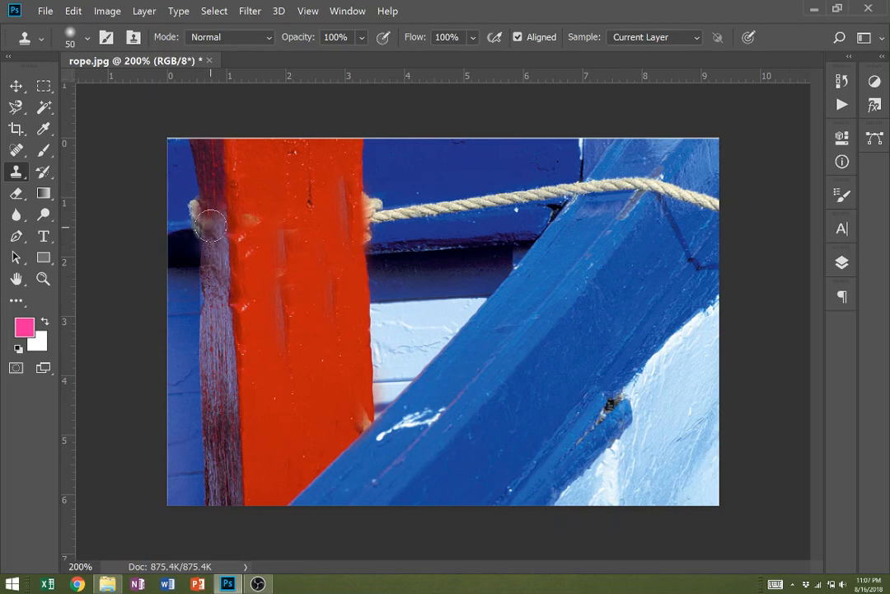
Clone the blue background and the post's dark edge over the rope remnant on the post's left side
drag(185, 193, 188, 232)
click(187, 204)
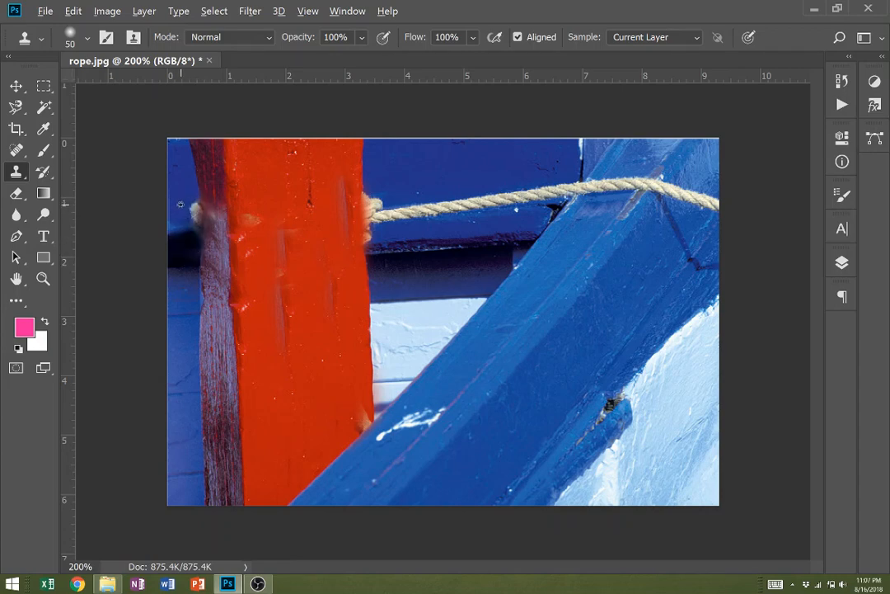
alt+click(173, 225)
drag(177, 222, 190, 212)
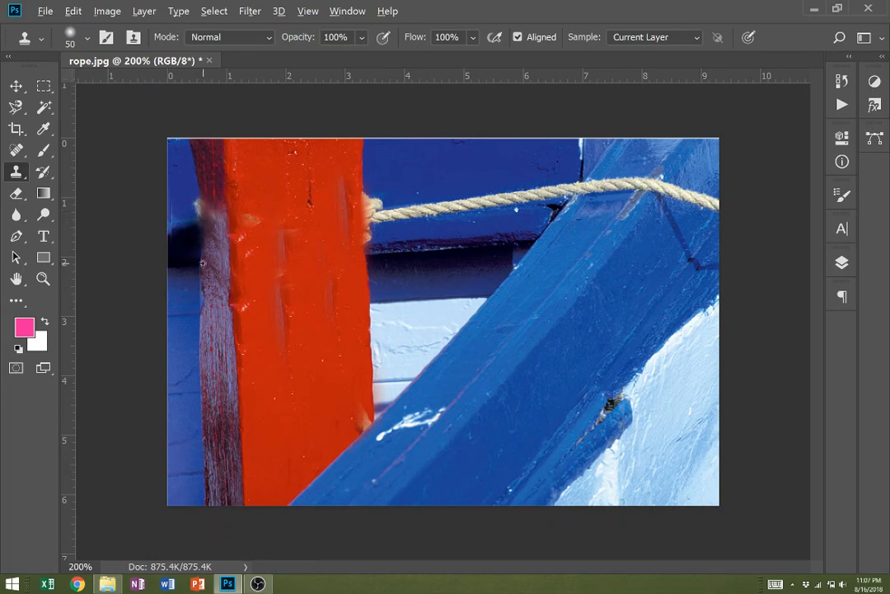
alt+click(198, 180)
drag(197, 199, 201, 211)
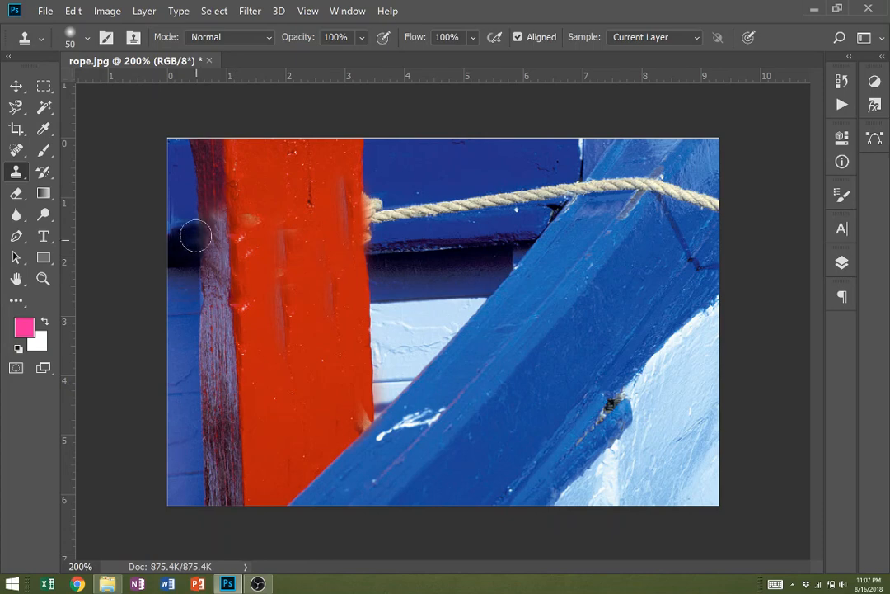
Clone the post's right edge and the adjacent dark blue board over the knot and the start of the taut rope
alt+click(363, 167)
drag(362, 219, 365, 233)
alt+click(363, 178)
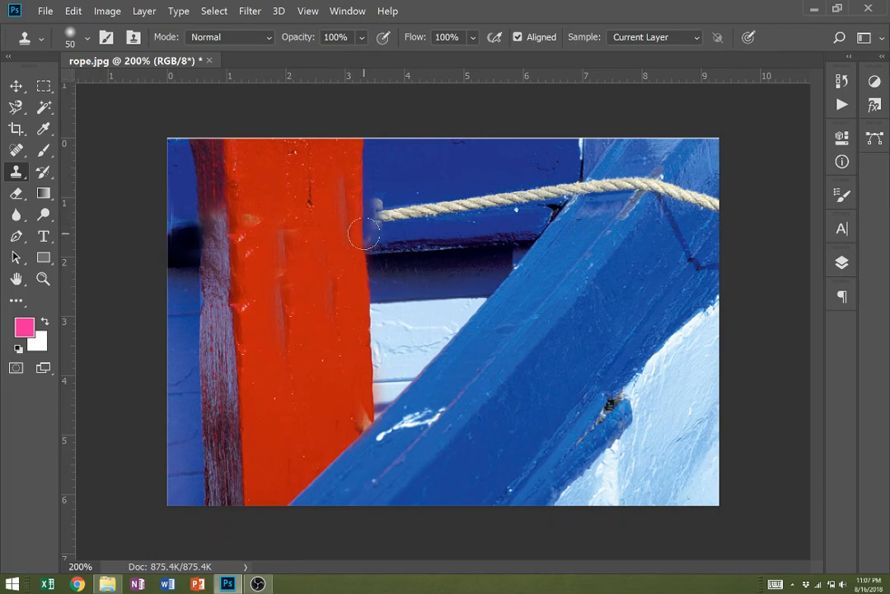
alt+click(391, 182)
drag(384, 197, 383, 225)
alt+click(397, 190)
key(ctrl+z)
alt+click(397, 178)
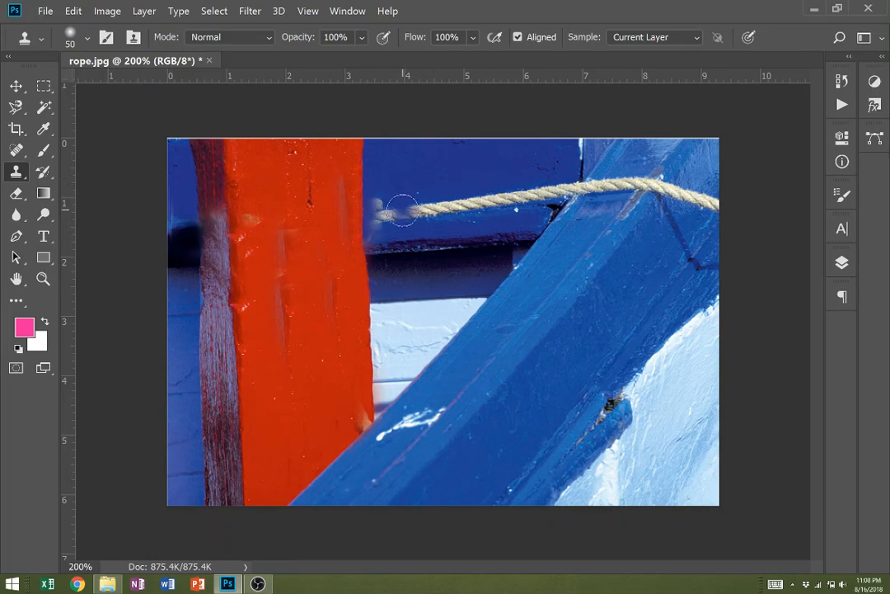
Clone dark blue paint over the taut rope across the board up to the diagonal beam
click(404, 214)
mouse_move(401, 214)
mouse_down()
mouse_move(471, 213)
mouse_move(416, 211)
mouse_move(534, 191)
mouse_up()
alt+click(459, 200)
mouse_move(466, 183)
mouse_down()
mouse_move(498, 174)
mouse_move(521, 190)
mouse_move(522, 166)
mouse_move(519, 175)
mouse_move(493, 169)
mouse_move(517, 183)
mouse_move(497, 219)
mouse_move(526, 190)
mouse_move(557, 183)
mouse_move(549, 194)
mouse_move(555, 172)
mouse_move(590, 219)
mouse_up()
alt+click(429, 178)
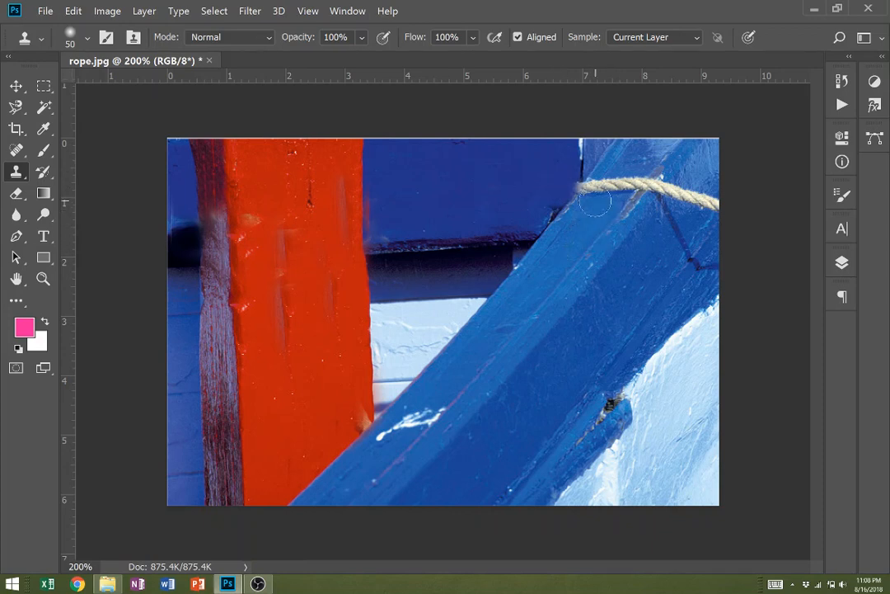
Reduce the brush to 30 and clone light blue paint over the rope crossing the diagonal beam's upper face
mouse_move(596, 202)
mouse_down()
mouse_move(628, 181)
mouse_move(588, 204)
mouse_move(619, 188)
mouse_move(598, 189)
mouse_up()
key(ctrl+z)
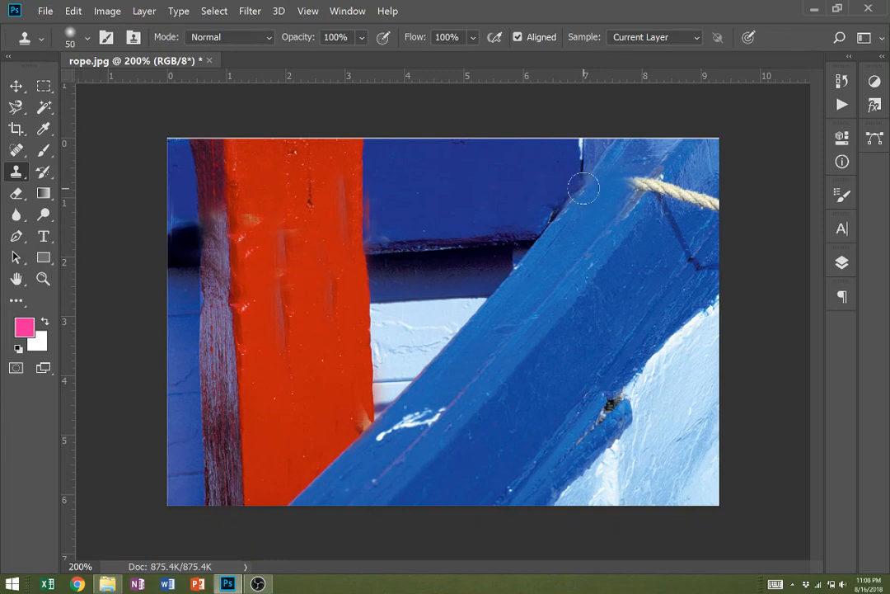
key(bracketleft)
key(bracketleft)
mouse_move(612, 202)
mouse_down()
mouse_move(636, 175)
mouse_move(639, 189)
mouse_up()
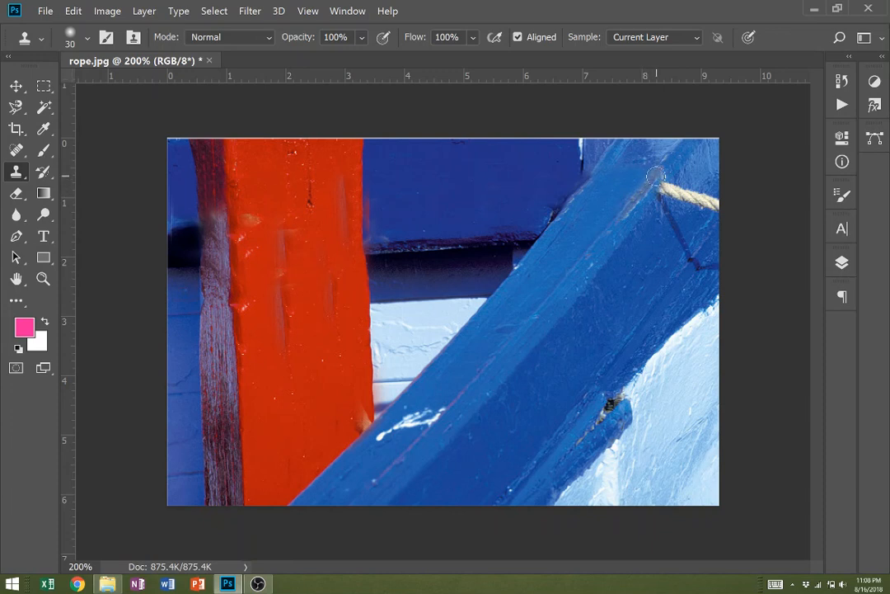
Clone sampled blue paint over the last rope section and its shadow at the photo's right edge
alt+click(659, 234)
mouse_move(673, 225)
mouse_down()
mouse_move(694, 185)
mouse_move(687, 192)
mouse_move(710, 197)
mouse_move(701, 201)
mouse_move(699, 183)
mouse_move(688, 197)
mouse_move(699, 201)
mouse_move(677, 183)
mouse_up()
alt+click(678, 169)
click(708, 203)
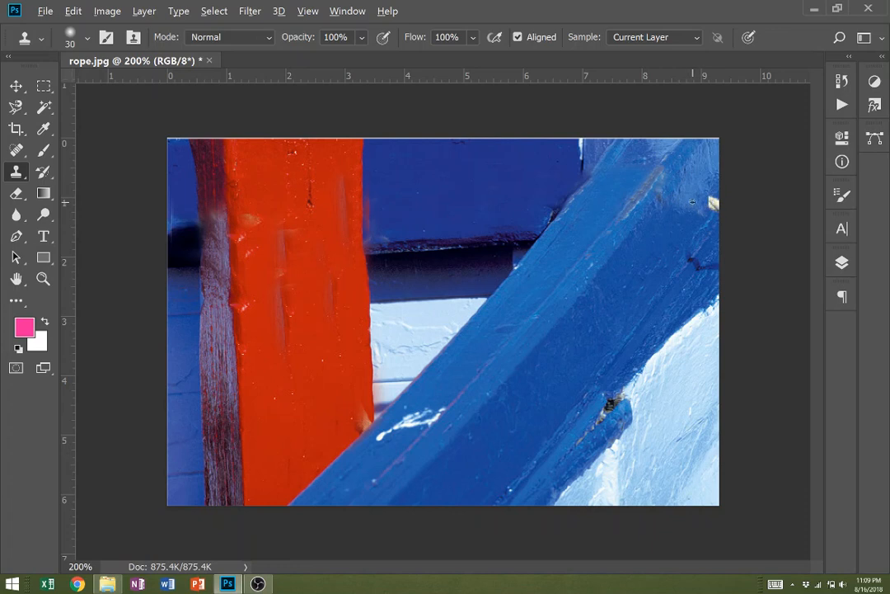
alt+click(691, 222)
drag(708, 207, 715, 205)
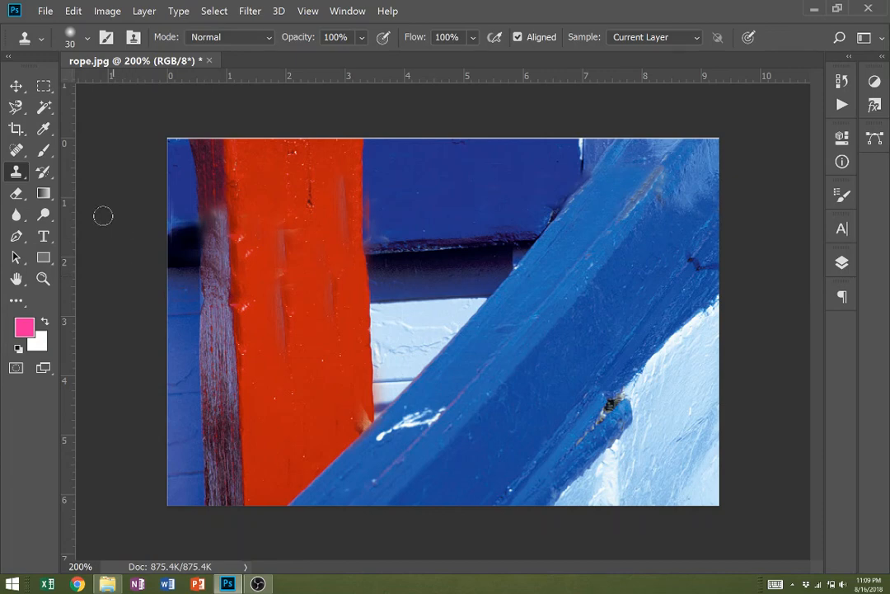
Save the retouched photo to the Desktop as a JPEG named "rope edited", accepting the JPEG options
click(46, 13)
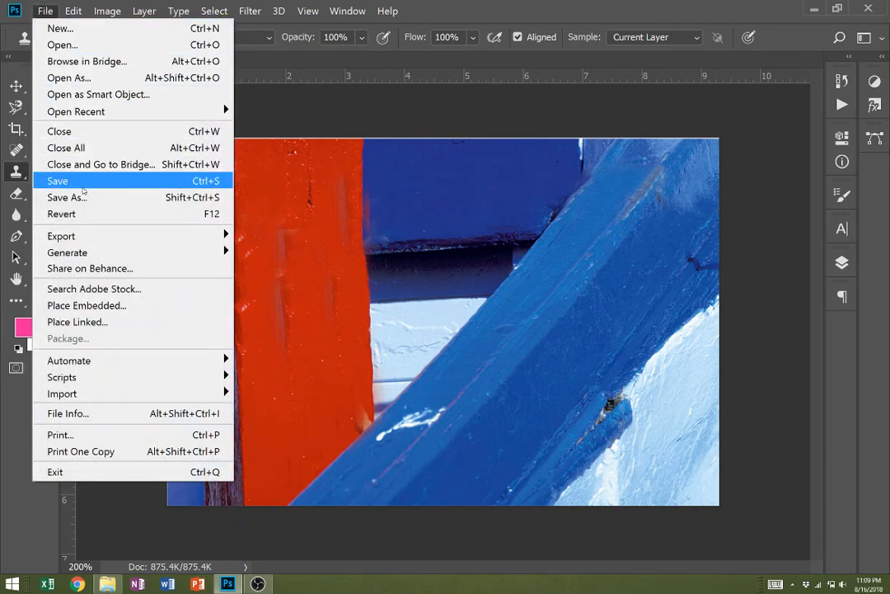
click(67, 197)
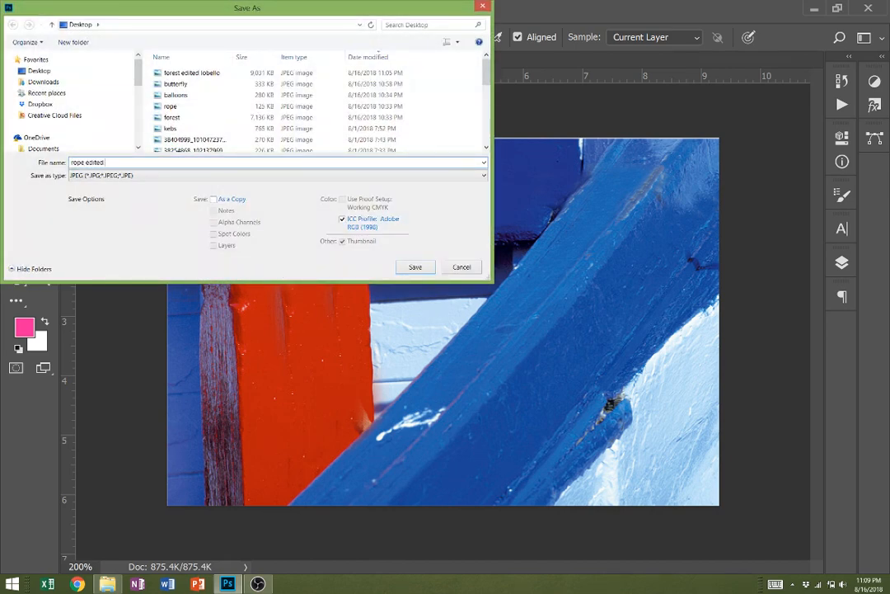
click(416, 267)
click(536, 125)
key(s)
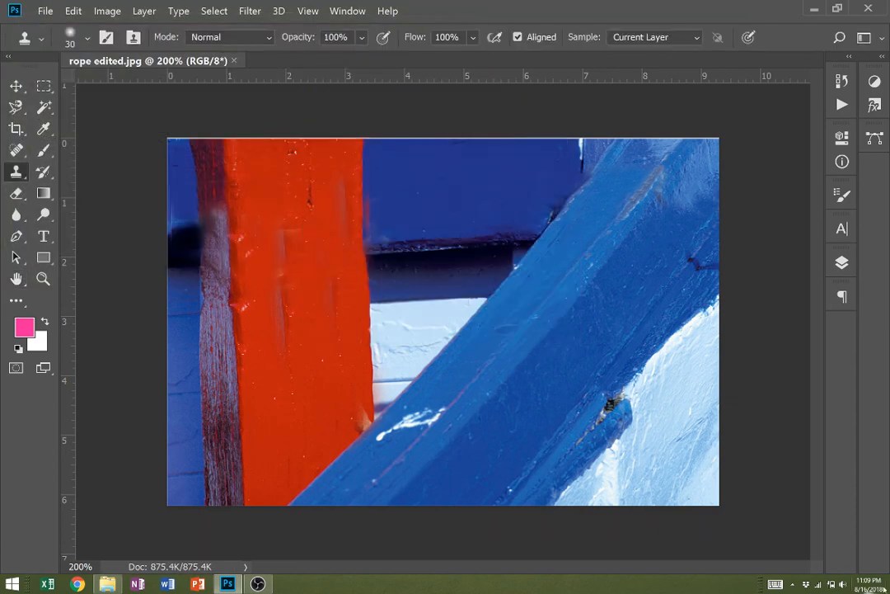
Switch to the desktop and view the balloons image in Windows Photo Viewer
click(812, 9)
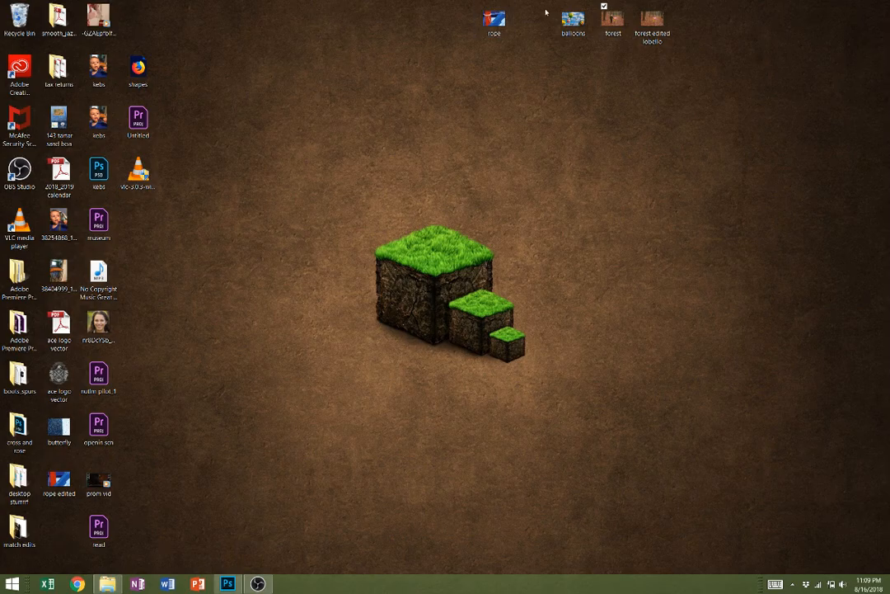
double_click(573, 18)
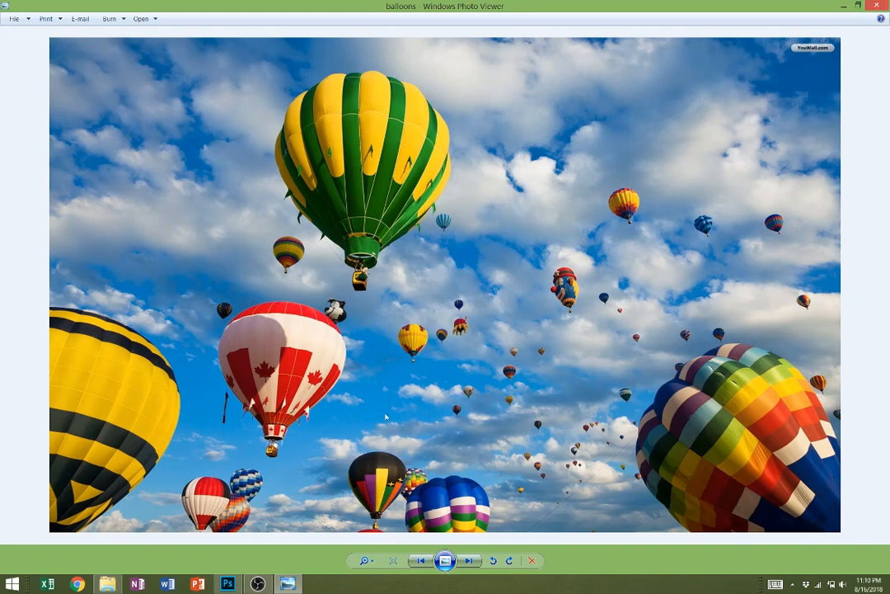
click(257, 583)
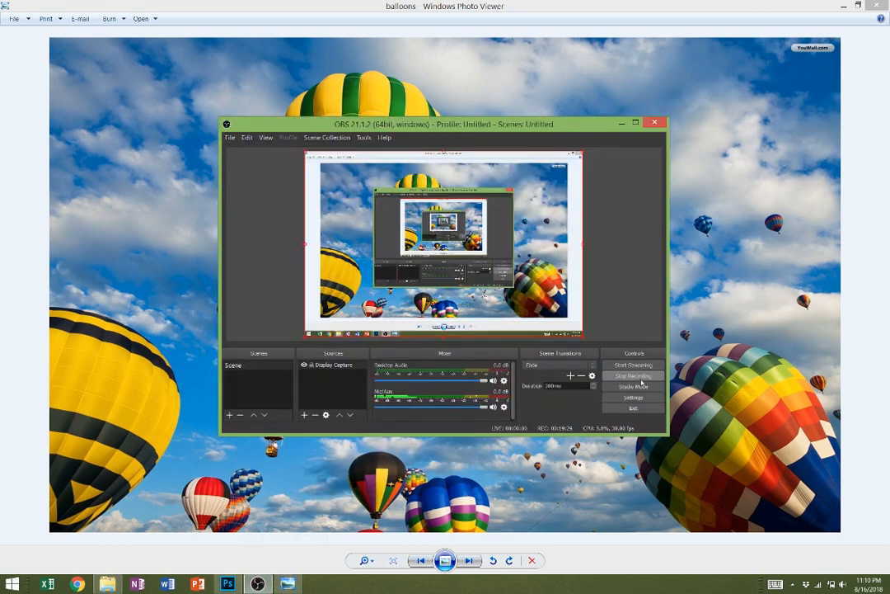